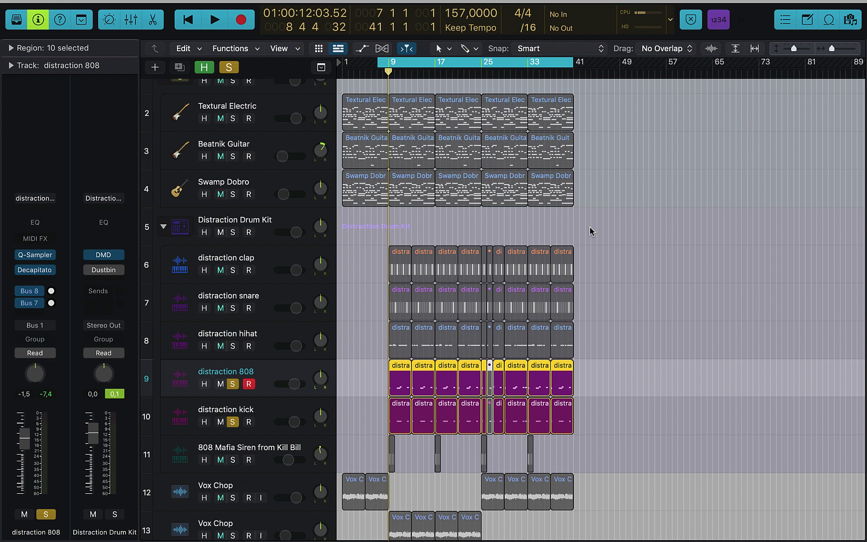
# Clear all track solos and play the full arrangement from bar 9 to hear every track together
pyautogui.click(231, 73)
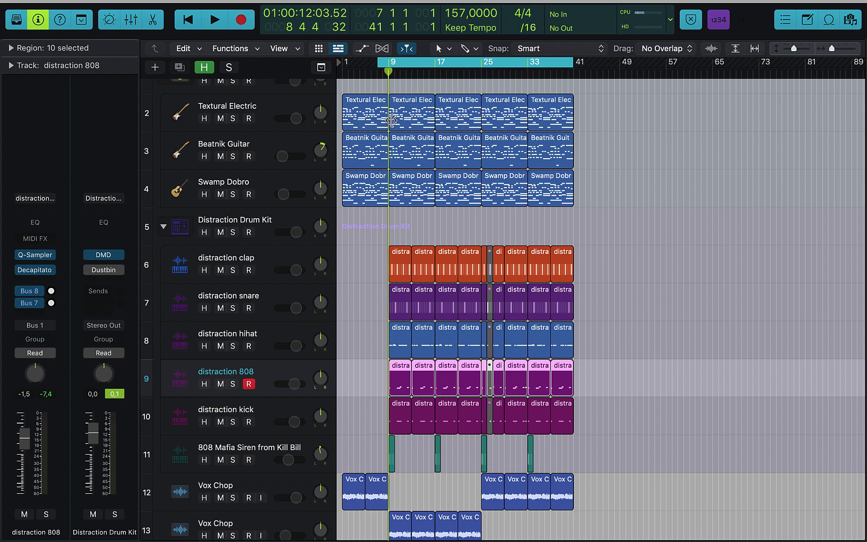
pyautogui.press('space')
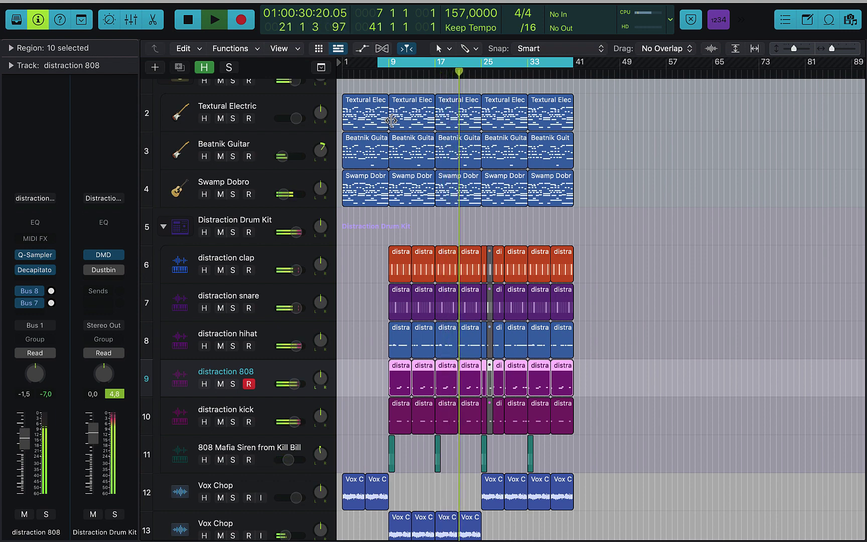
pyautogui.press('space')
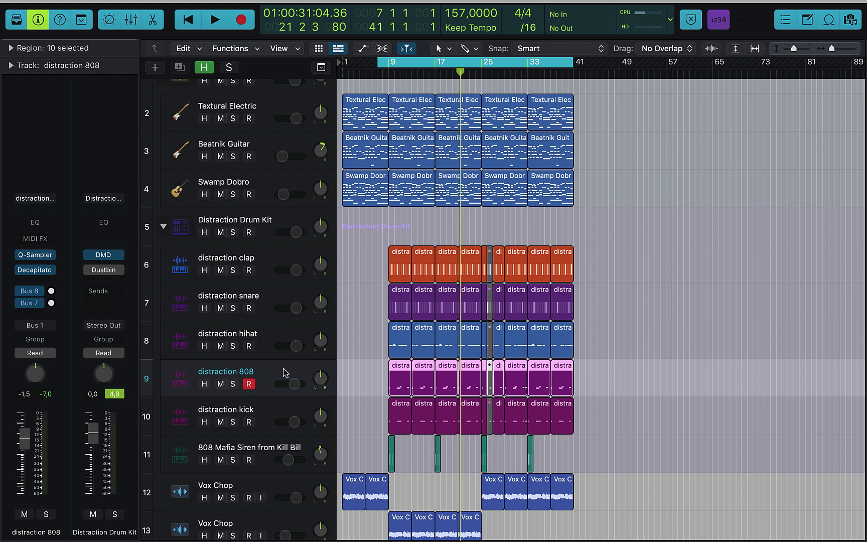
# Solo the distraction 808 track, open its Decapitator and play the track with the plugin bypassed
pyautogui.click(232, 384)
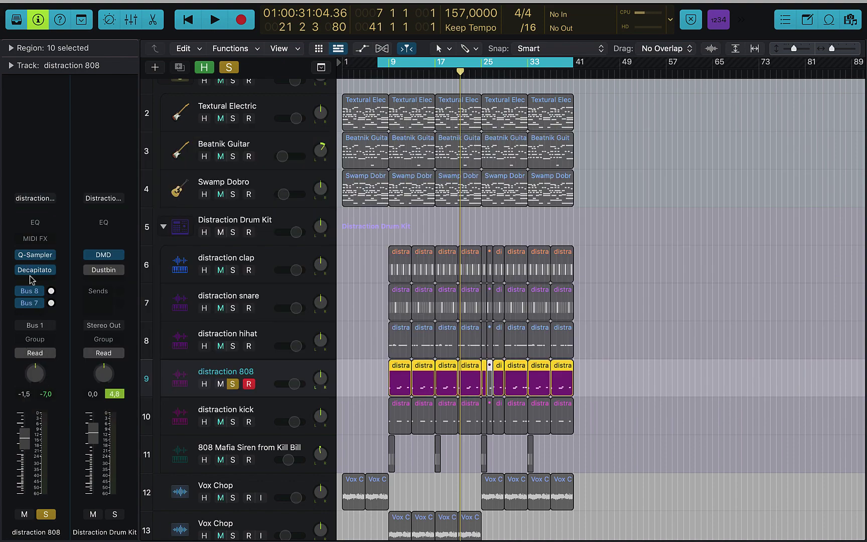
pyautogui.click(35, 271)
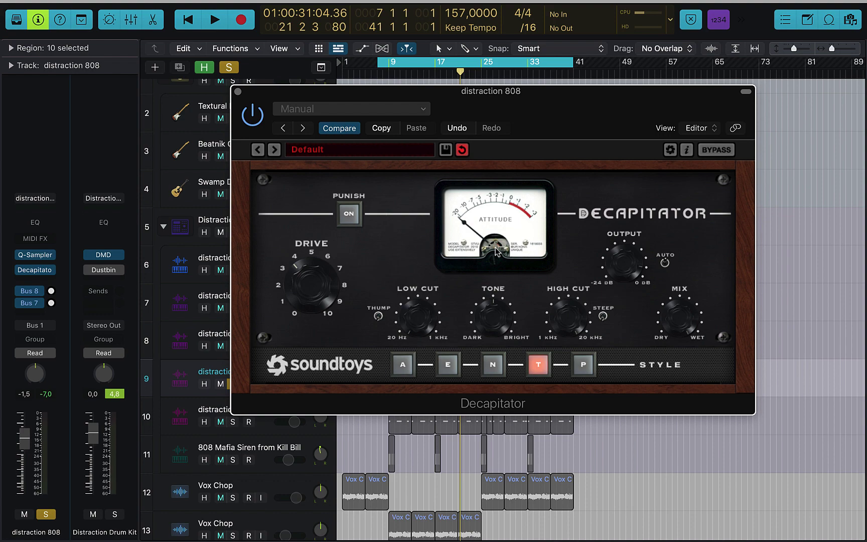
pyautogui.click(257, 123)
pyautogui.press('space')
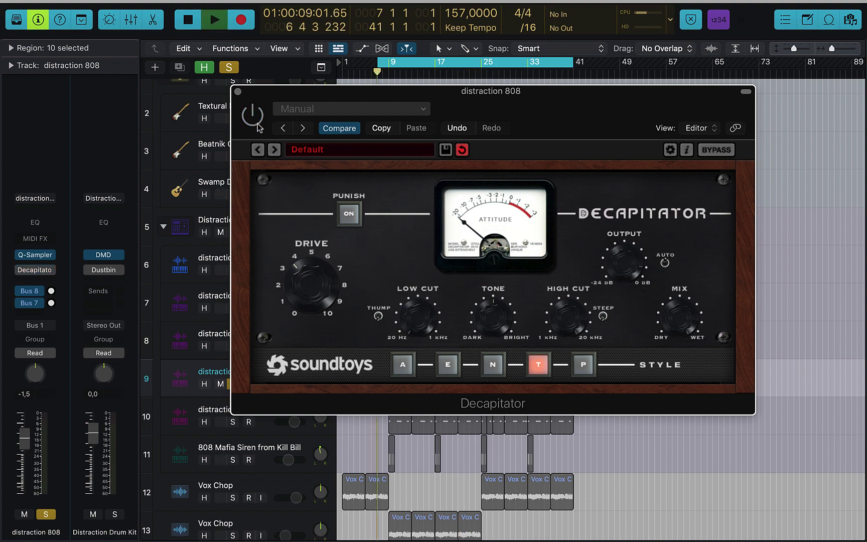
pyautogui.moveTo(401, 93); pyautogui.dragTo(343, 53)
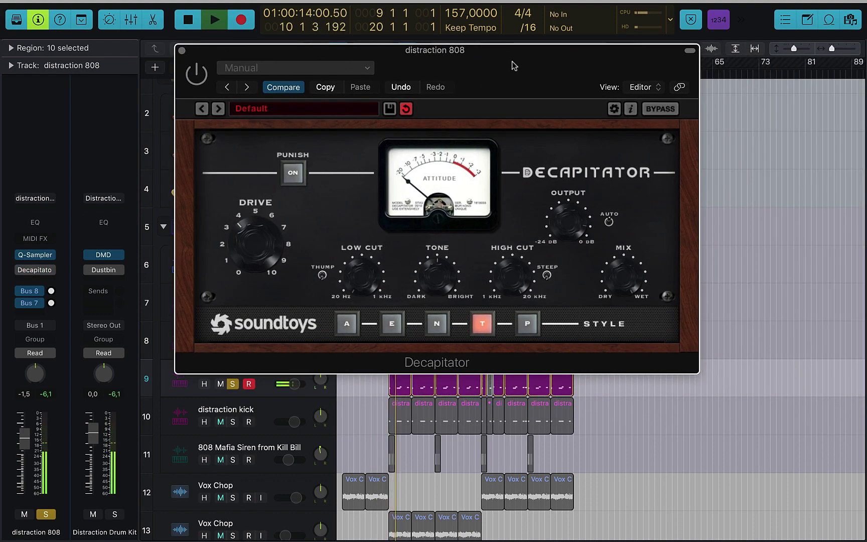
pyautogui.moveTo(512, 65); pyautogui.dragTo(574, 38)
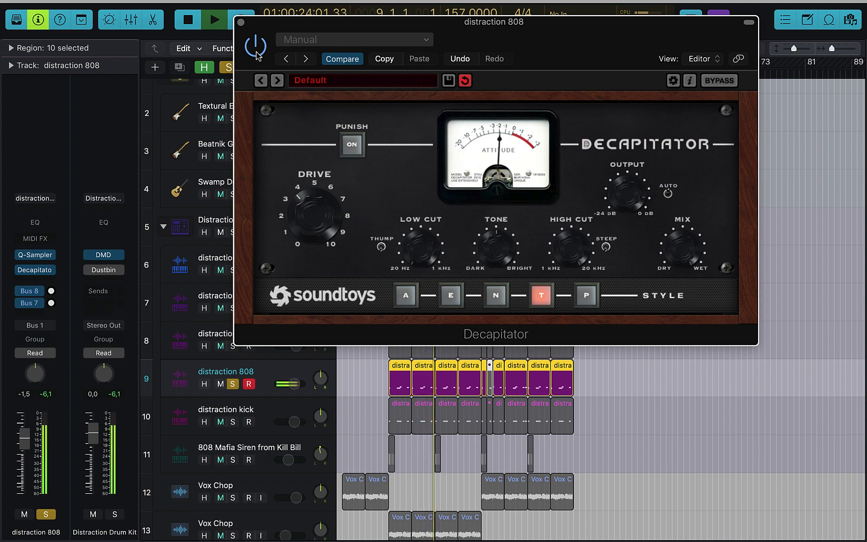
# Compare the 808 with Decapitator bypassed and active during playback, leave it active and close the plugin
pyautogui.click(256, 48)
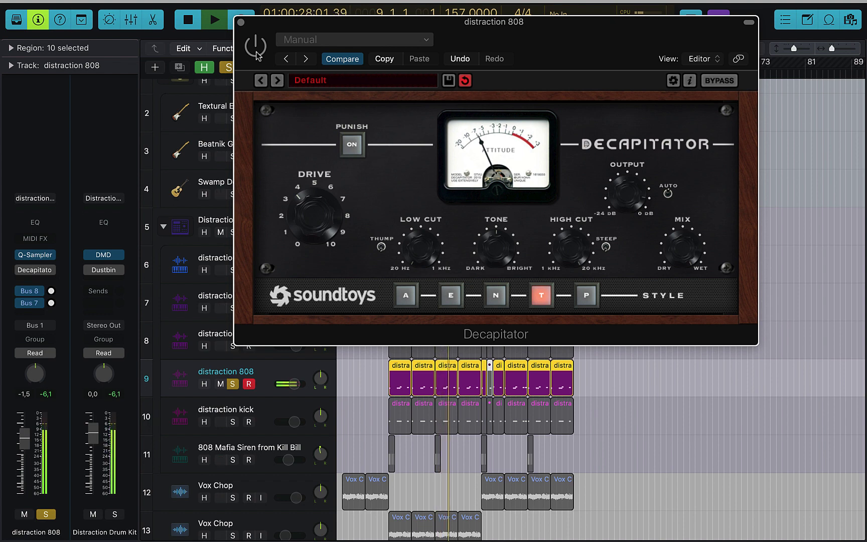
pyautogui.click(256, 48)
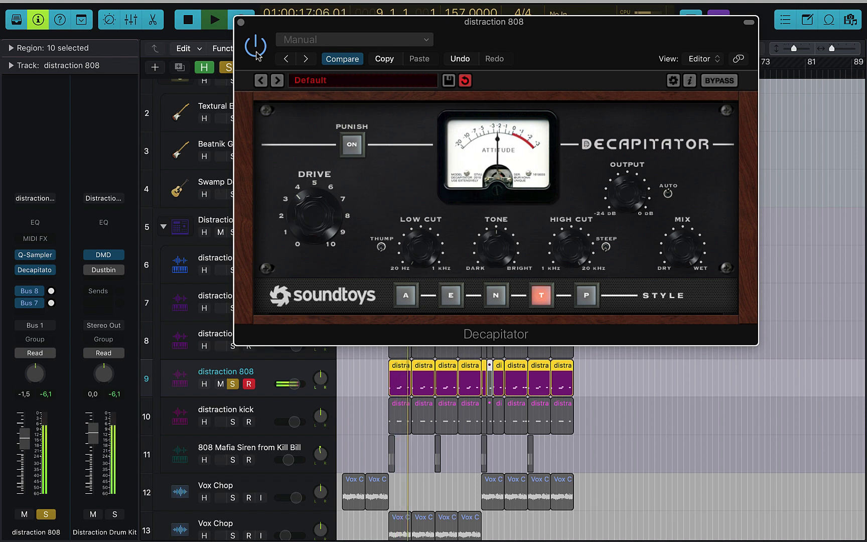
pyautogui.press('space')
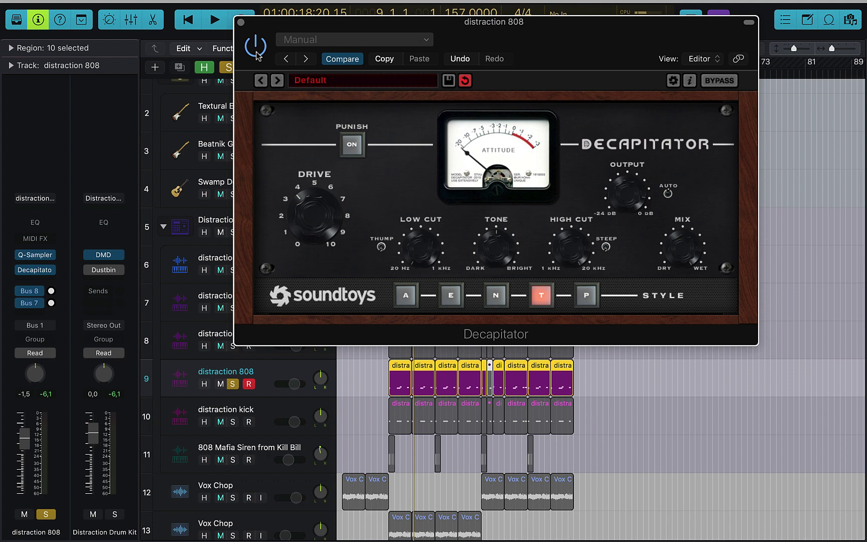
pyautogui.click(541, 295)
pyautogui.click(241, 22)
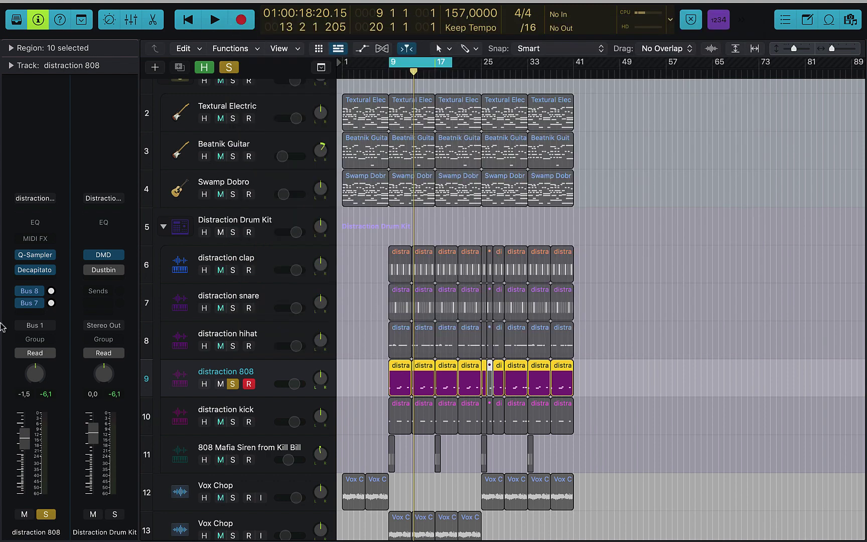
# Add a Channel EQ to the 808 and shape a wide mid boost of about +5.3 dB at 635 Hz with Q 0.19
pyautogui.click(33, 229)
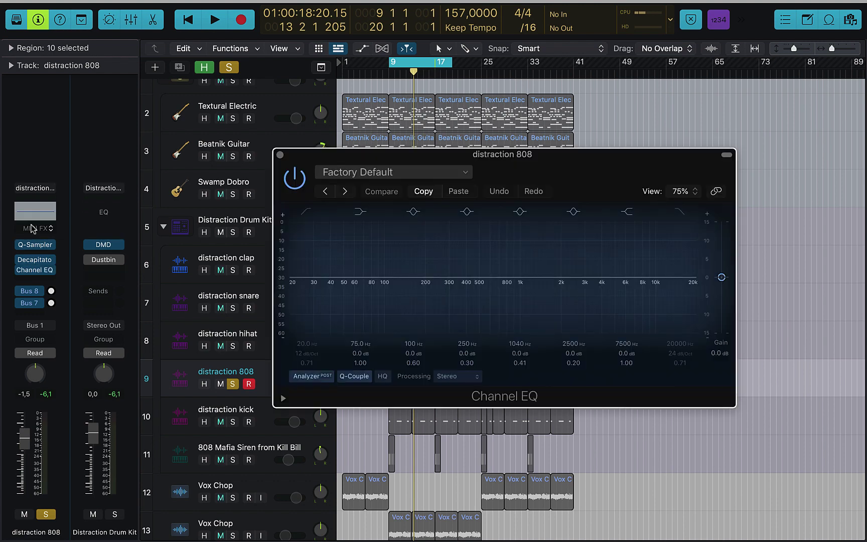
pyautogui.moveTo(509, 280); pyautogui.dragTo(469, 255)
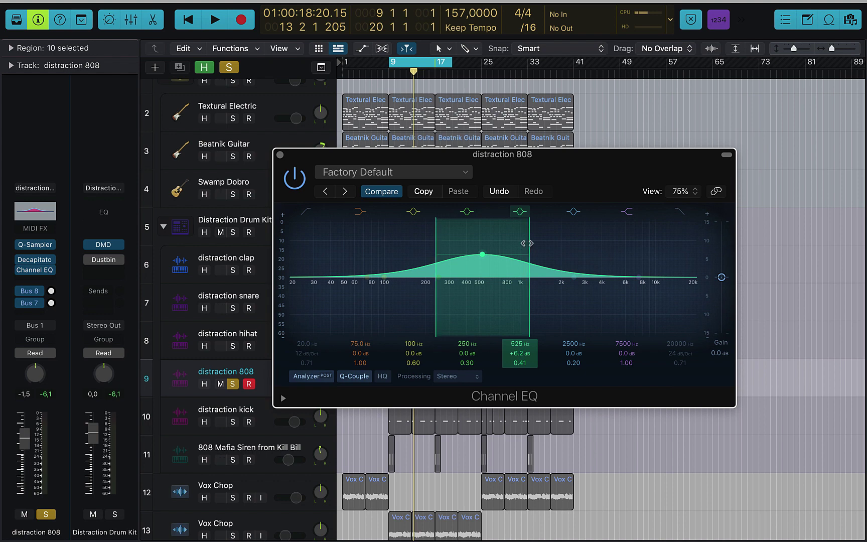
pyautogui.moveTo(530, 243); pyautogui.dragTo(536, 242)
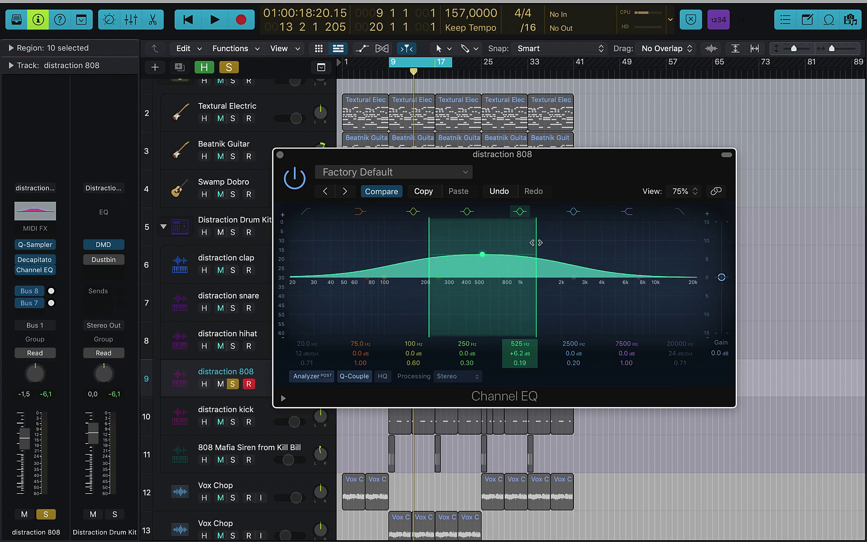
pyautogui.moveTo(482, 255); pyautogui.dragTo(490, 254)
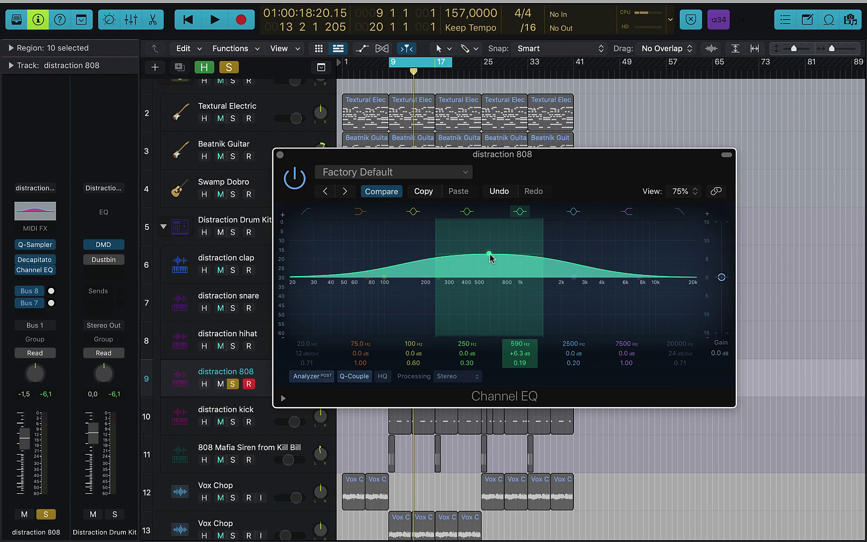
pyautogui.press('space')
pyautogui.moveTo(491, 255); pyautogui.dragTo(494, 262)
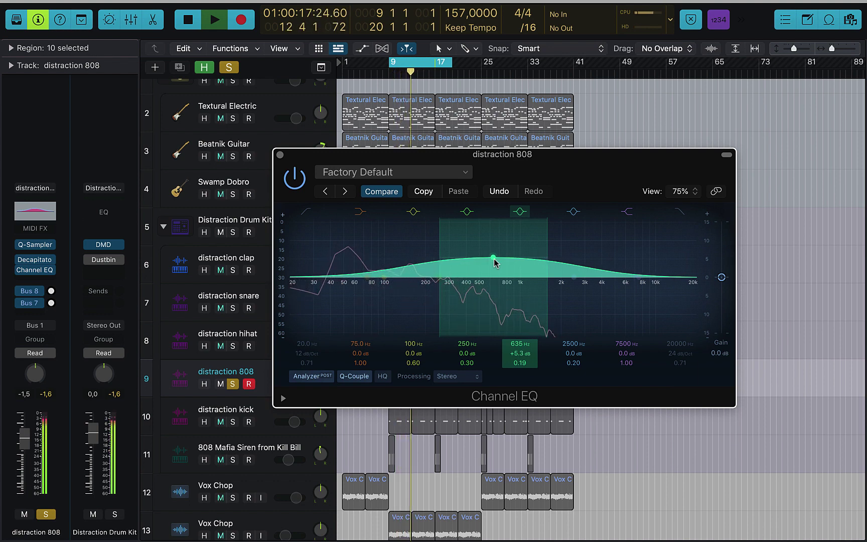
# Compare the 808 with its Channel EQ bypassed and active, leave the EQ on and close it
pyautogui.click(303, 187)
pyautogui.click(303, 187)
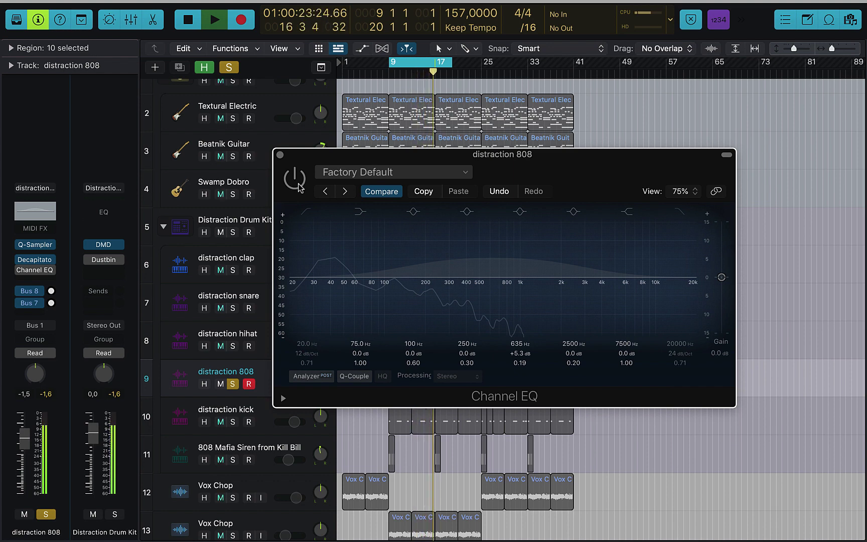
pyautogui.click(300, 187)
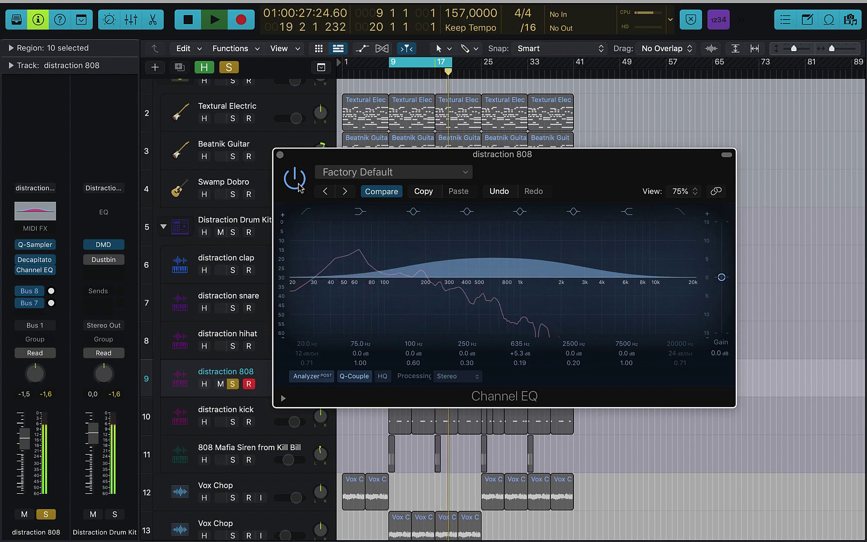
pyautogui.press('space')
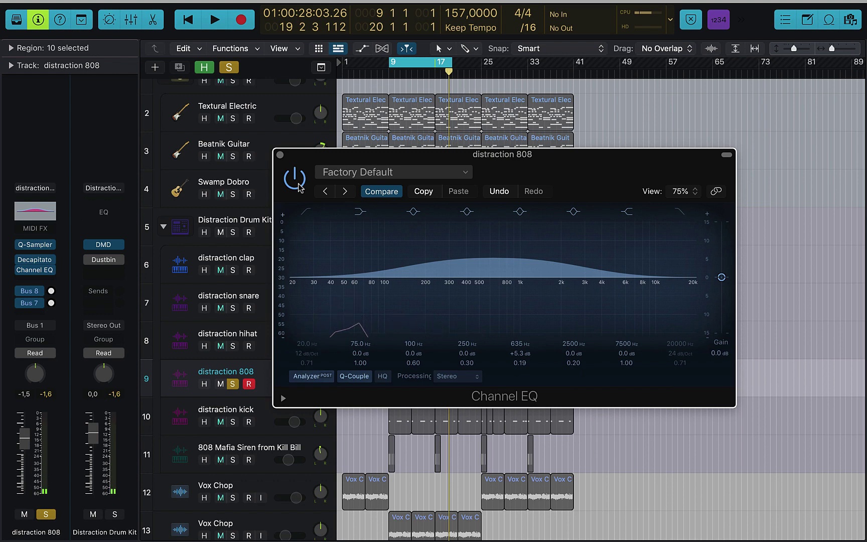
pyautogui.click(280, 155)
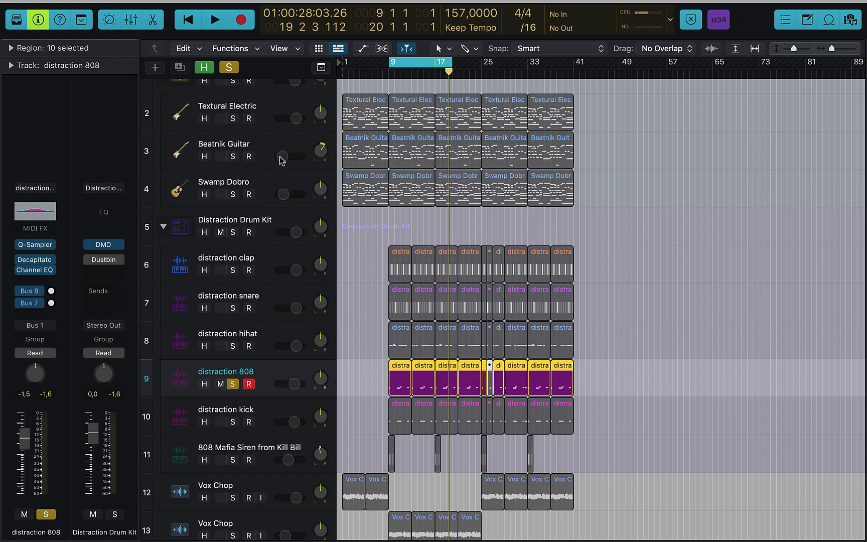
# Open the bx_2098 EQ on the distraction hihat track, solo the hi-hat alongside the 808 and start playback
pyautogui.click(276, 341)
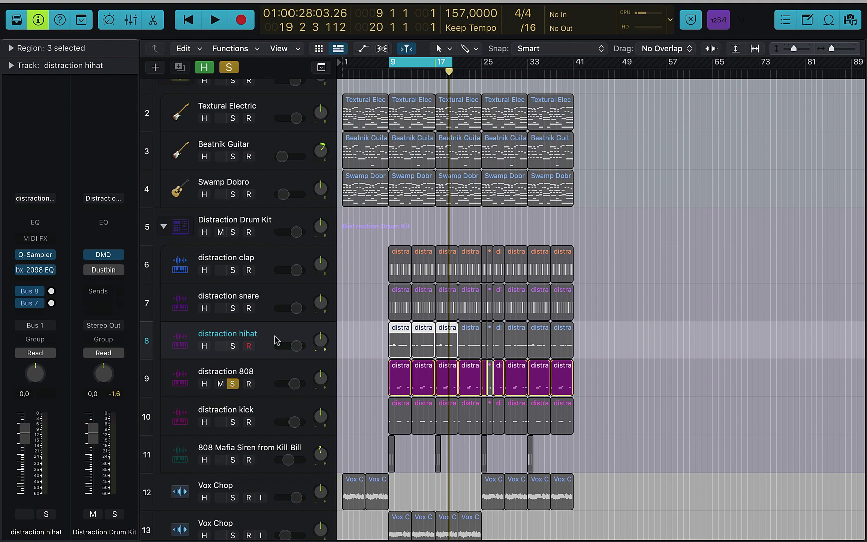
pyautogui.click(35, 271)
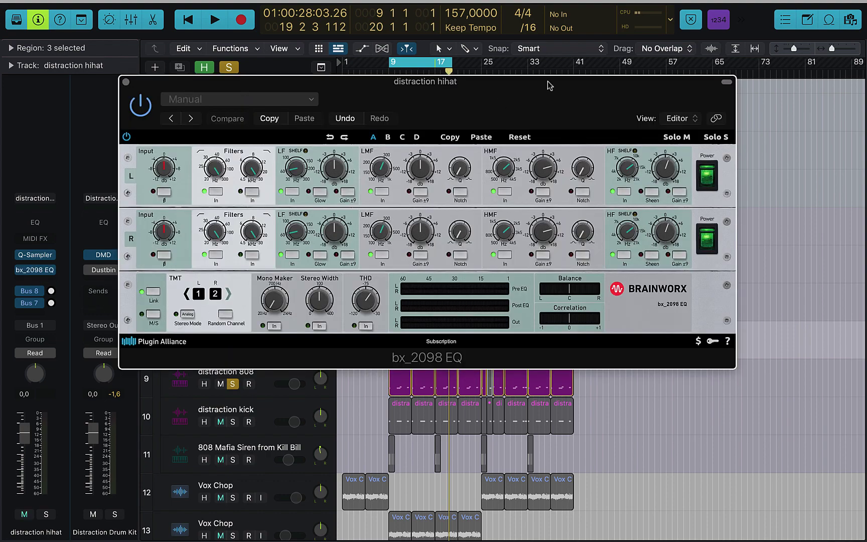
pyautogui.moveTo(534, 93); pyautogui.dragTo(575, 38)
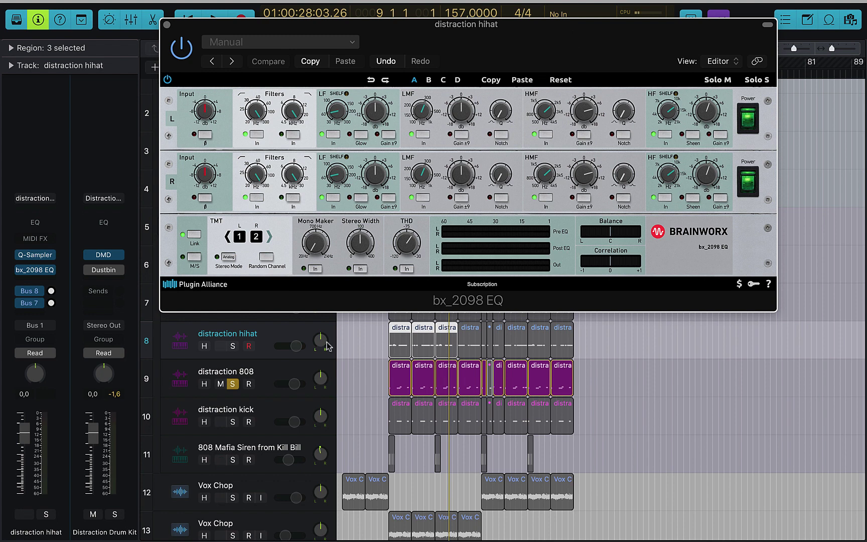
pyautogui.click(233, 346)
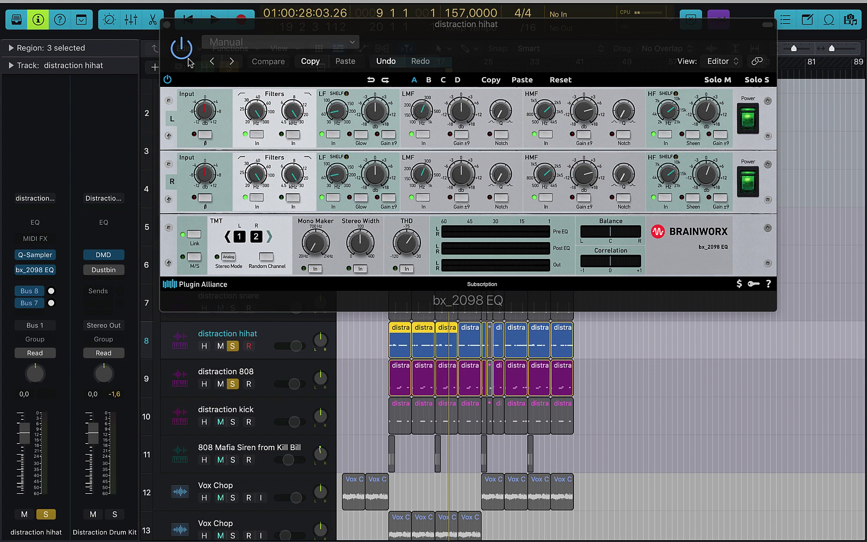
pyautogui.press('space')
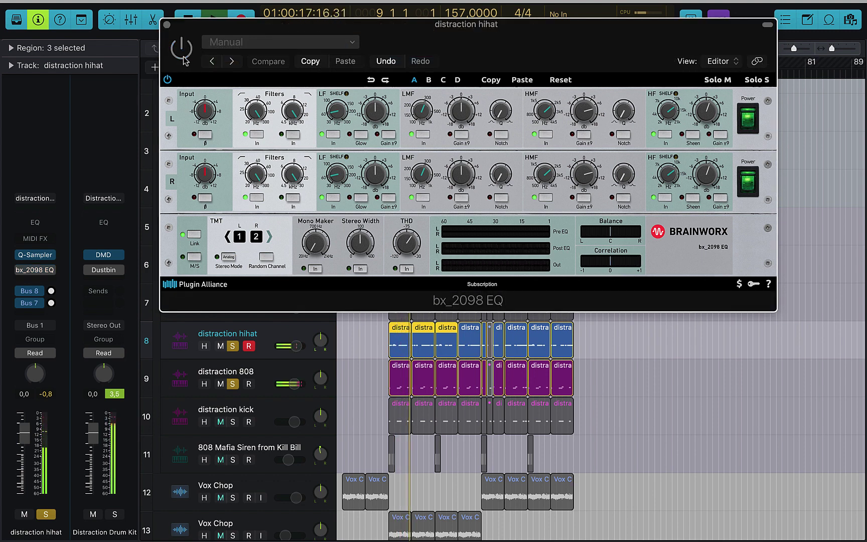
# Compare the hi-hat with its bx_2098 EQ active and bypassed, leaving the plugin switched on
pyautogui.click(182, 56)
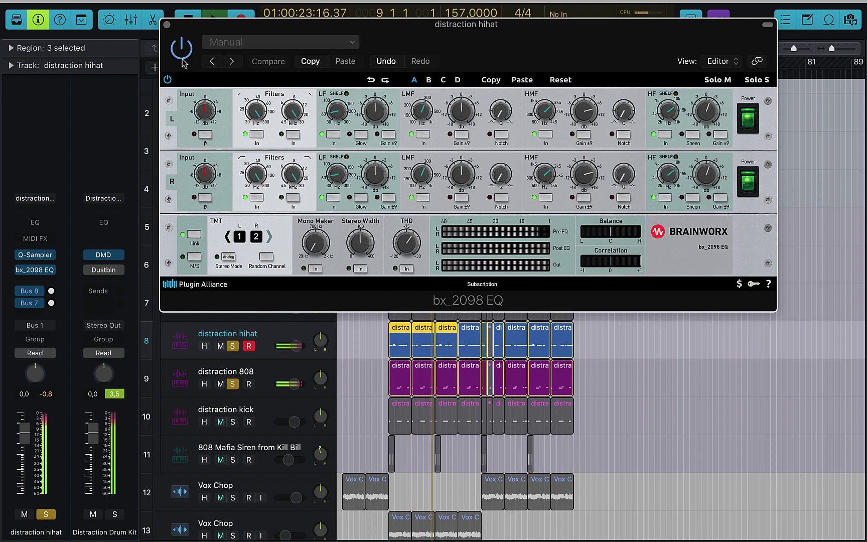
pyautogui.click(182, 59)
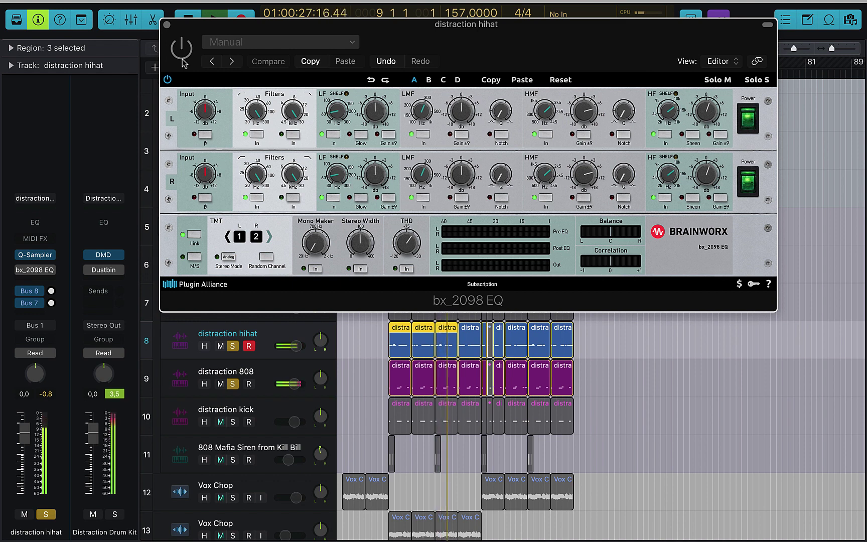
pyautogui.click(183, 59)
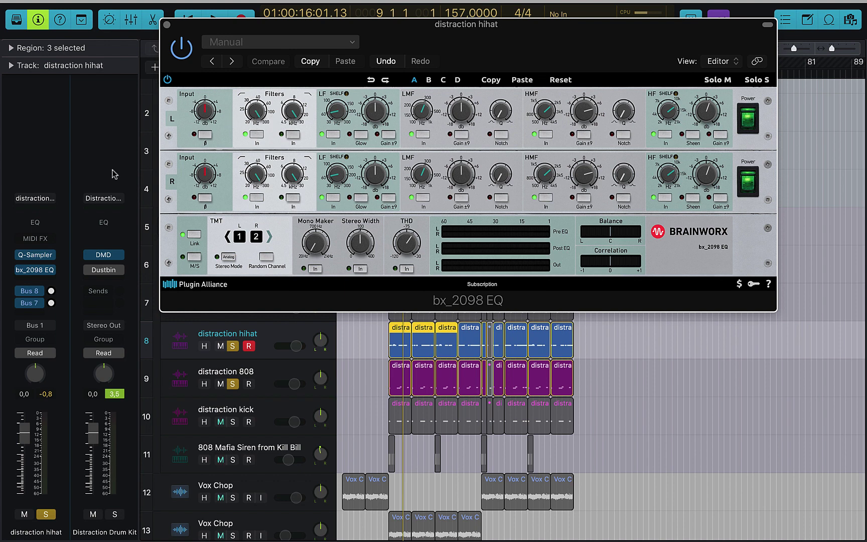
# Add a Channel EQ after the bx_2098 EQ on the hi-hat and play to analyze its spectrum
pyautogui.click(35, 223)
pyautogui.moveTo(516, 171); pyautogui.dragTo(545, 149)
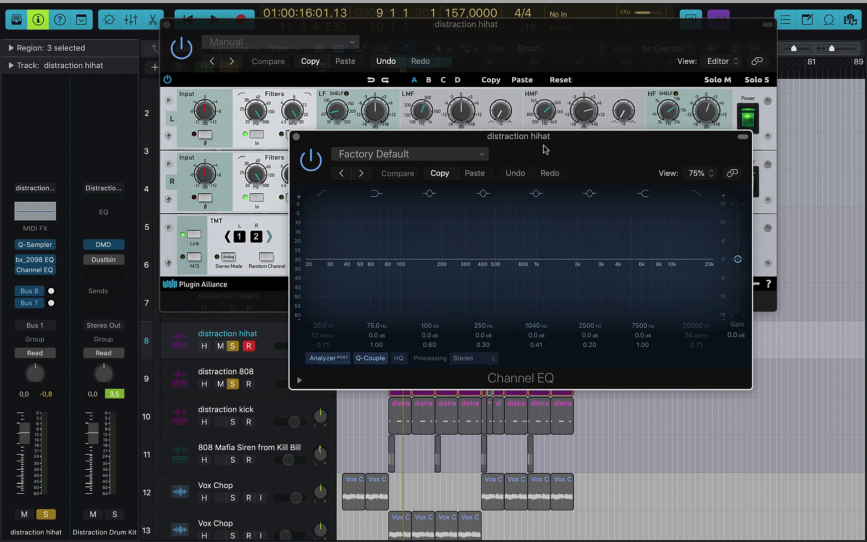
pyautogui.press('space')
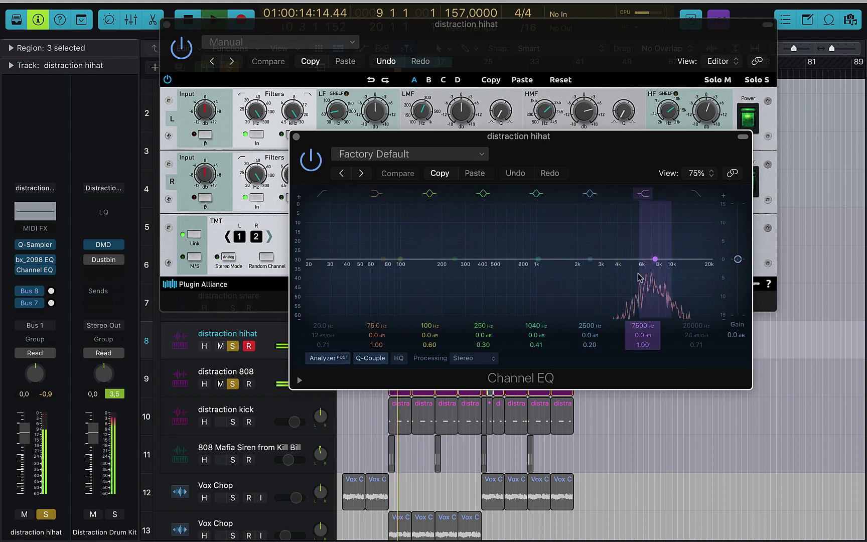
# Check the hi-hat spectrum in Channel EQ with the bx_2098 high-pass filter lowered to 20.4 Hz and raised again
pyautogui.click(254, 116)
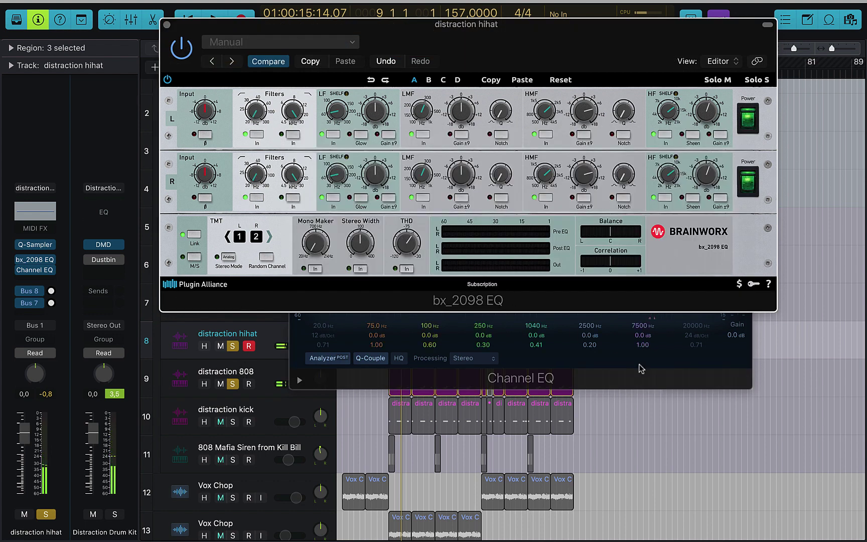
pyautogui.click(668, 387)
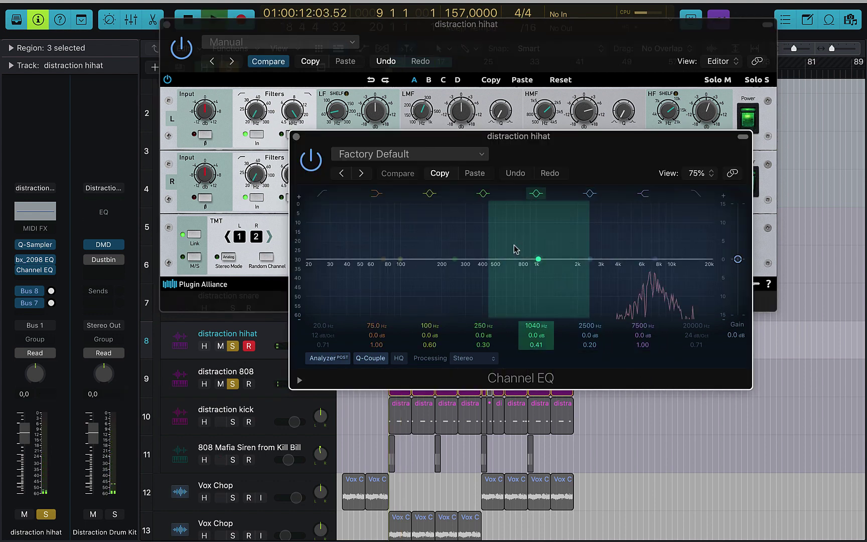
pyautogui.click(246, 102)
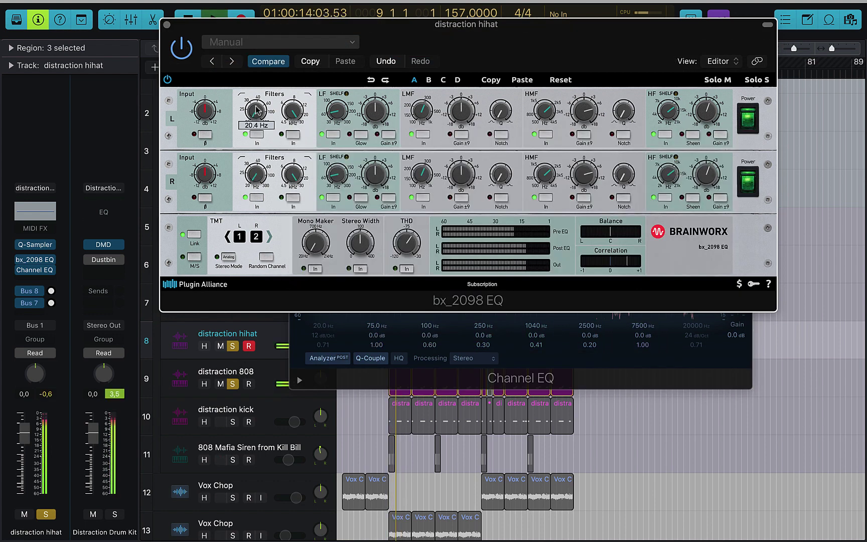
pyautogui.click(568, 359)
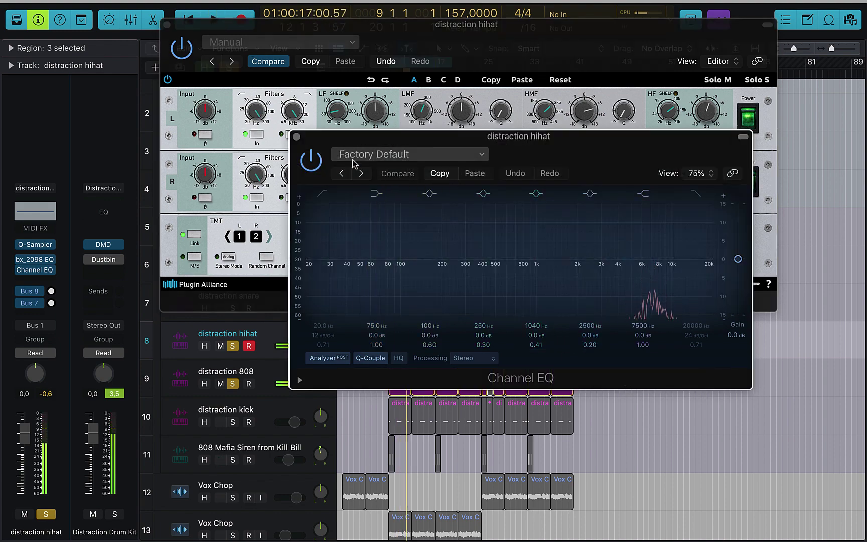
# Remove the Channel EQ from the hi-hat and adjust the bx_2098 EQ's HF gain to about +2.2 dB during playback
pyautogui.click(297, 136)
pyautogui.moveTo(20, 271)
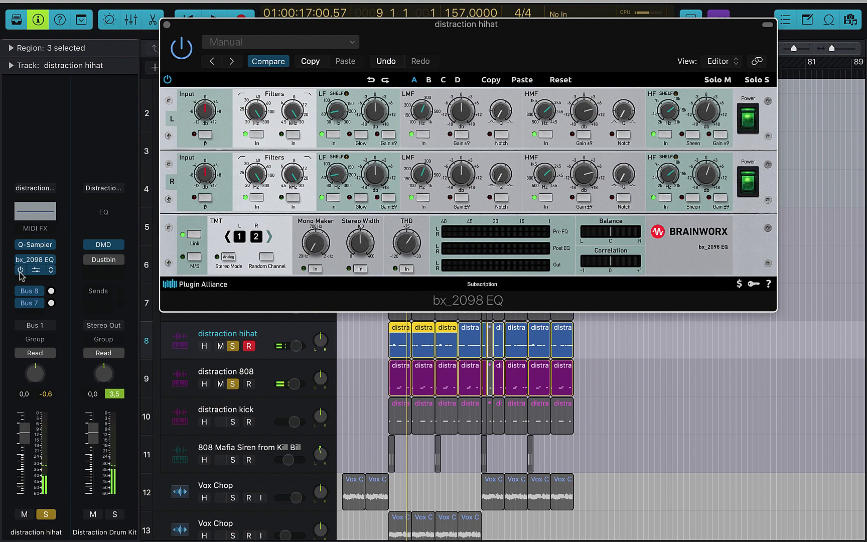
pyautogui.click(51, 271)
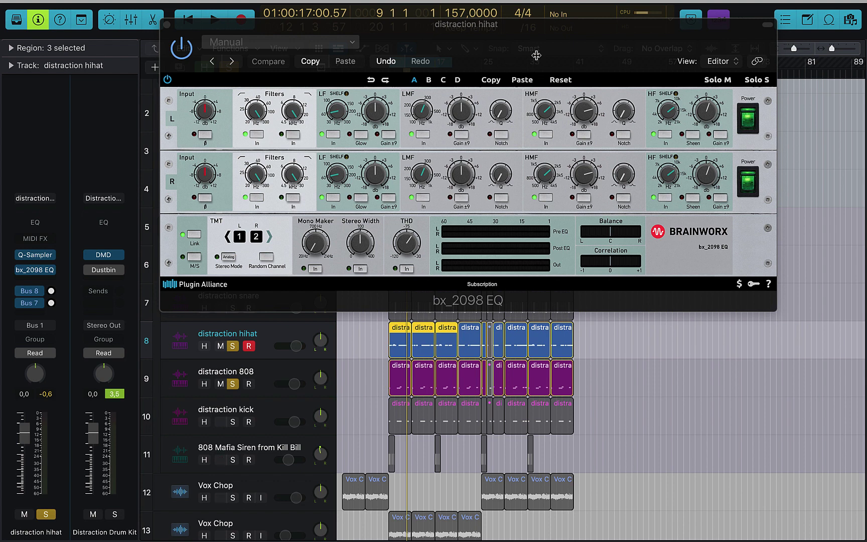
pyautogui.press('space')
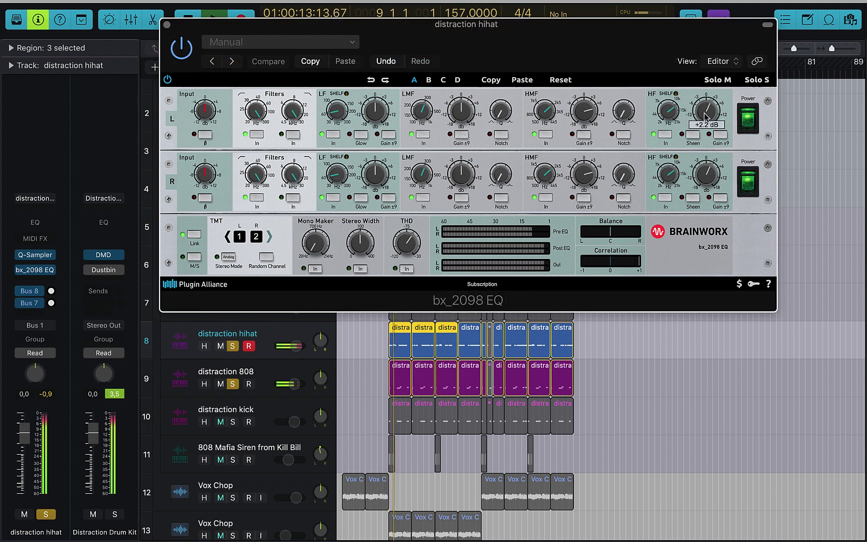
pyautogui.moveTo(706, 112)
pyautogui.mouseDown()
pyautogui.moveTo(710, 102)
pyautogui.moveTo(707, 117)
pyautogui.mouseUp()
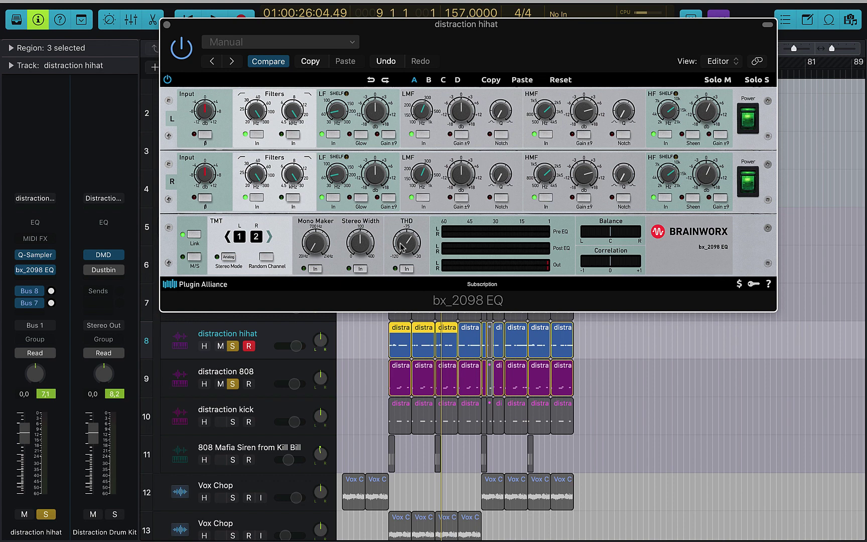
# Play the hi-hat with the 808, switch on the bx_2098 EQ's THD section and raise its amount
pyautogui.press('space')
pyautogui.click(406, 269)
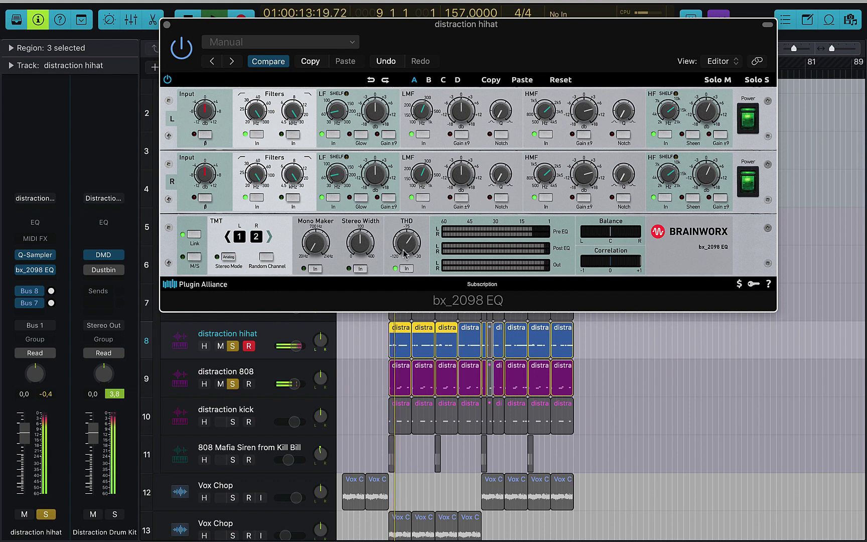
pyautogui.moveTo(404, 253); pyautogui.dragTo(403, 232)
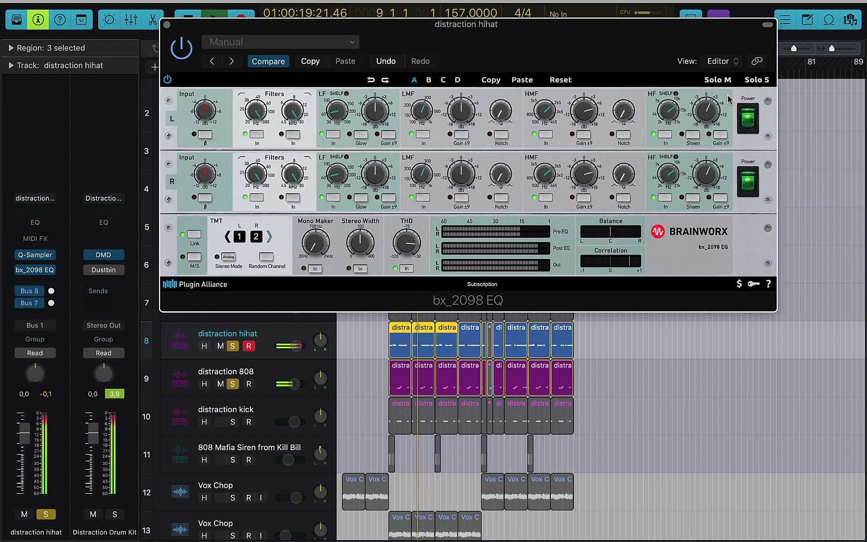
# Compare the hi-hat with the bx_2098 EQ bypassed and active, lower THD to about -75, and close the plugin
pyautogui.click(182, 56)
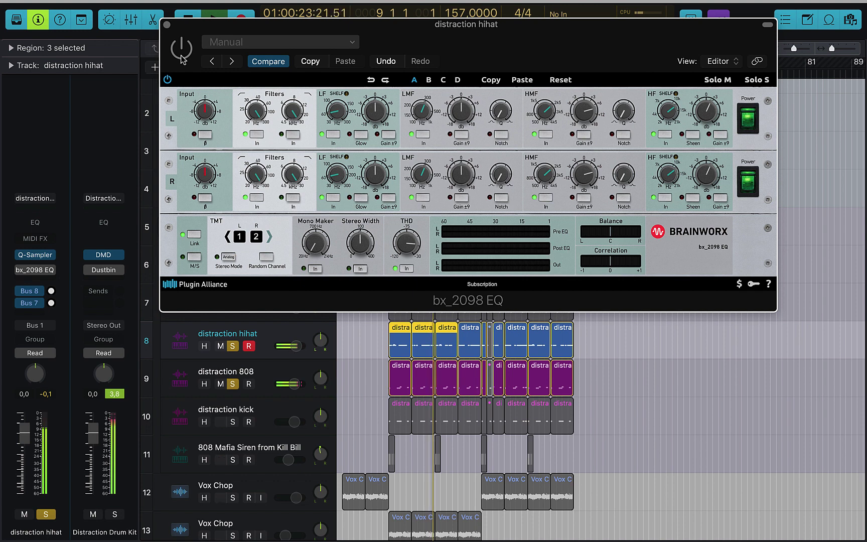
pyautogui.click(181, 57)
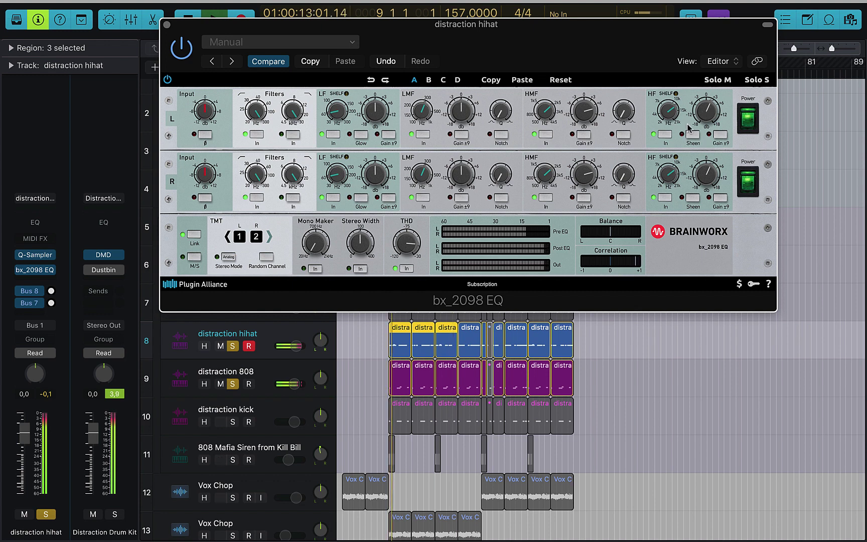
pyautogui.moveTo(406, 243); pyautogui.dragTo(402, 266)
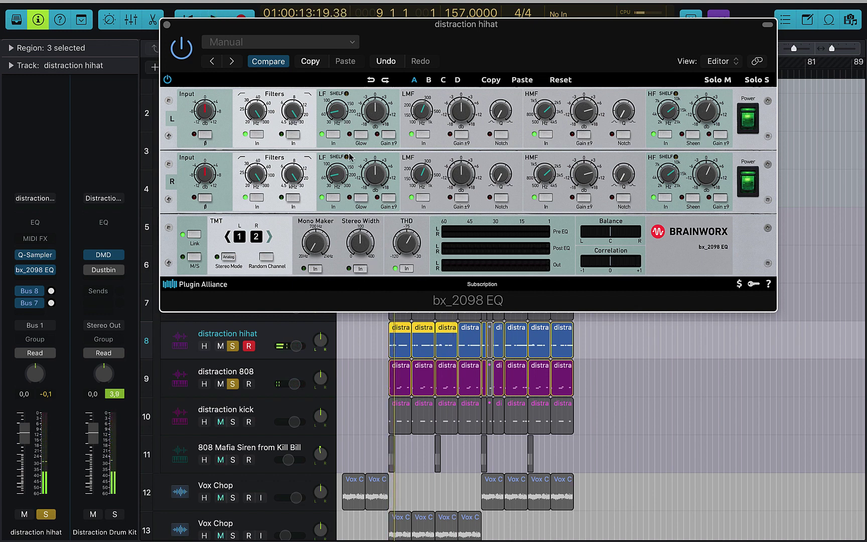
pyautogui.click(167, 26)
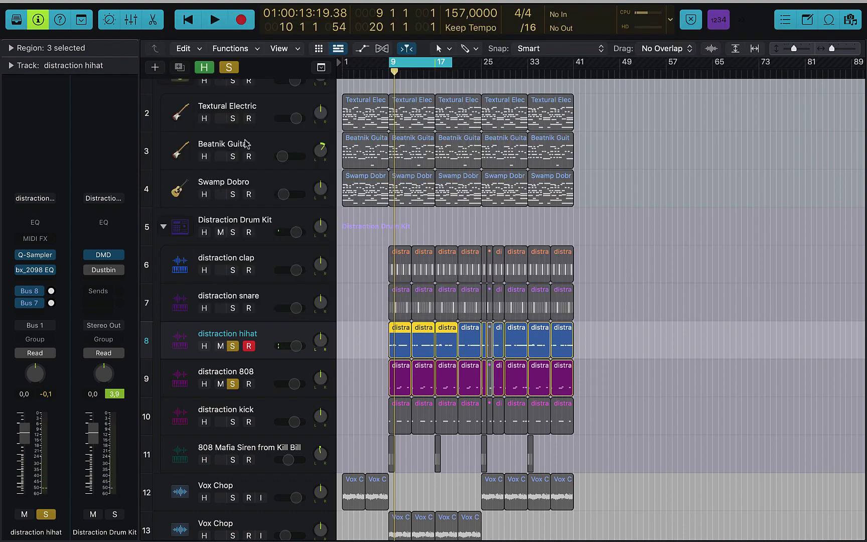
# Select the distraction snare track and open its bx_2098 EQ
pyautogui.scroll(-2, 273, 260)
pyautogui.scroll(-1, 275, 262)
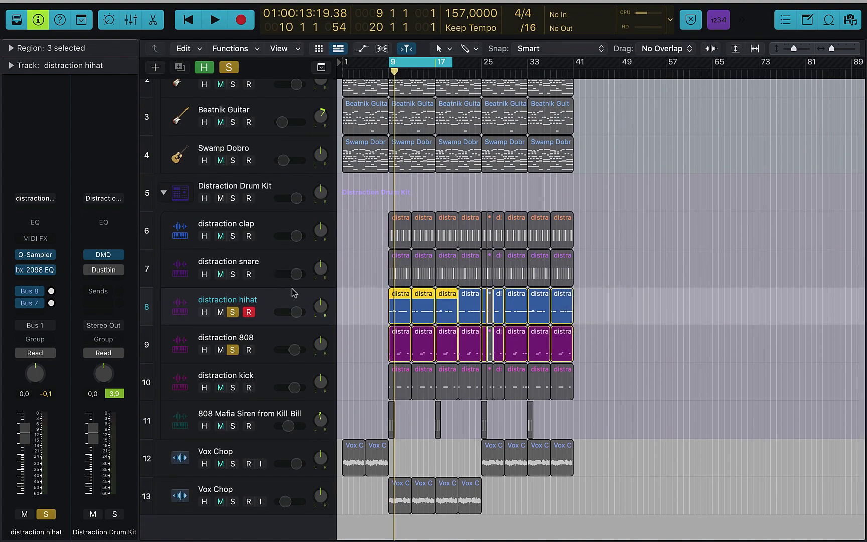
pyautogui.click(260, 264)
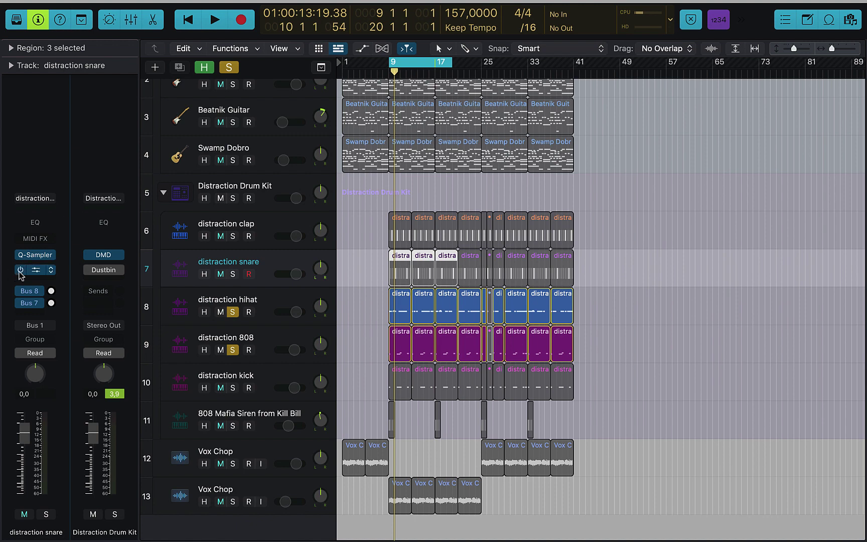
pyautogui.click(35, 270)
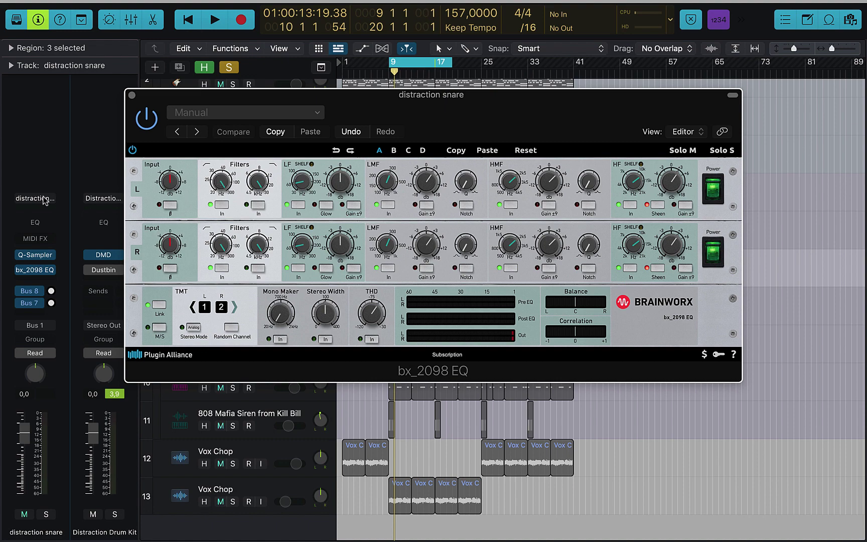
# Add a Channel EQ after the bx_2098 EQ on the snare and arrange both plugin windows
pyautogui.click(36, 225)
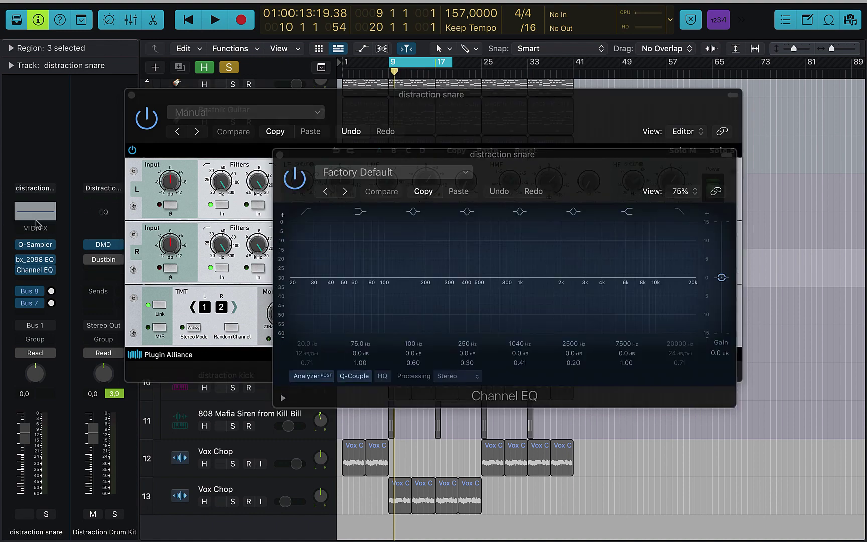
pyautogui.moveTo(550, 163); pyautogui.dragTo(554, 243)
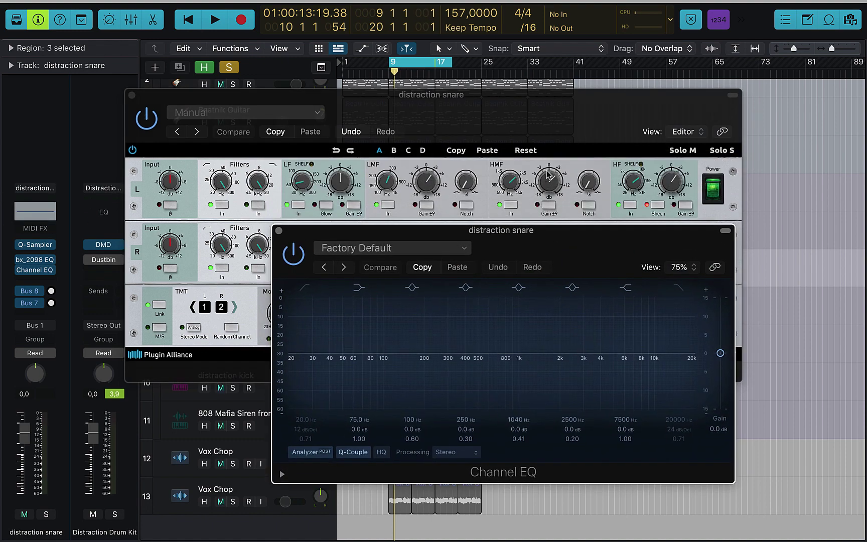
pyautogui.click(554, 129)
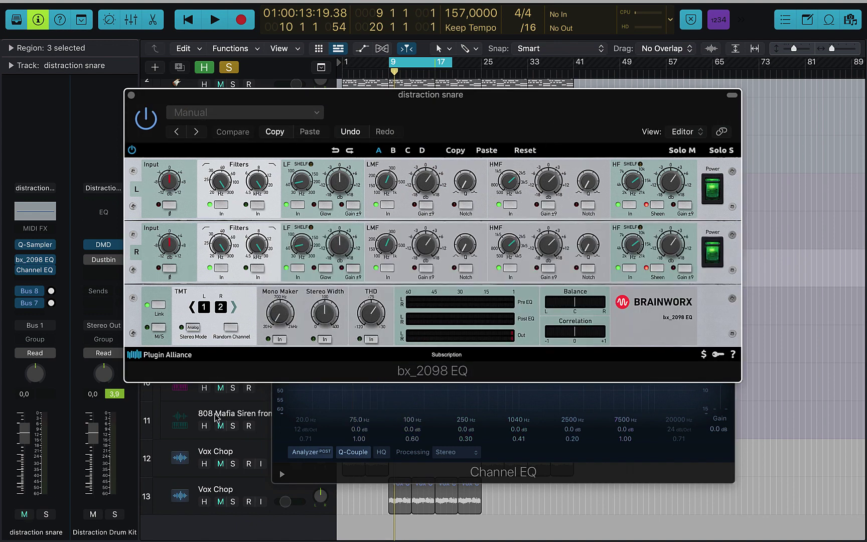
# Solo the snare alongside the hi-hat and 808 and play it to analyze its spectrum in Channel EQ
pyautogui.press('s')
pyautogui.press('space')
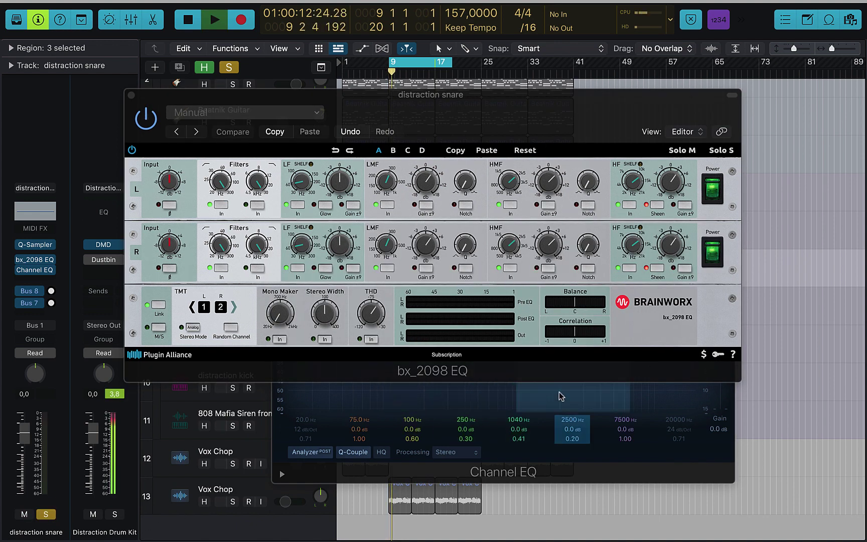
pyautogui.click(669, 457)
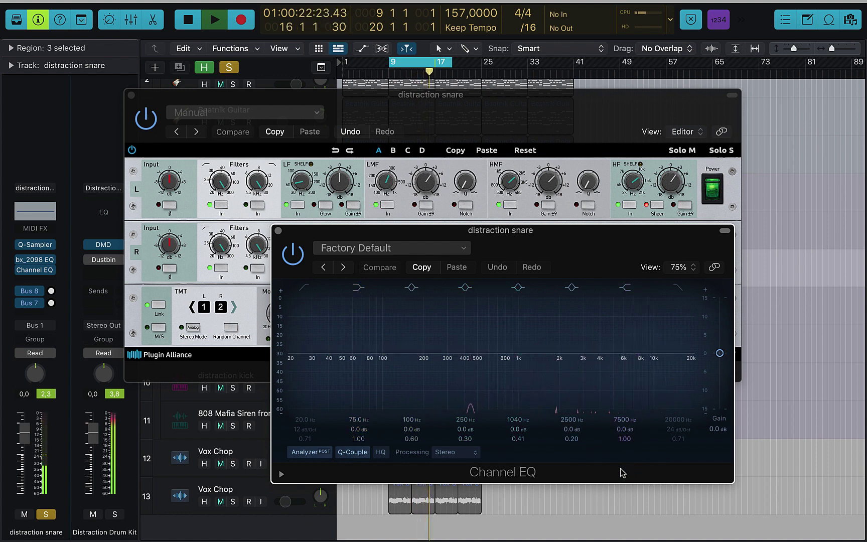
pyautogui.press('space')
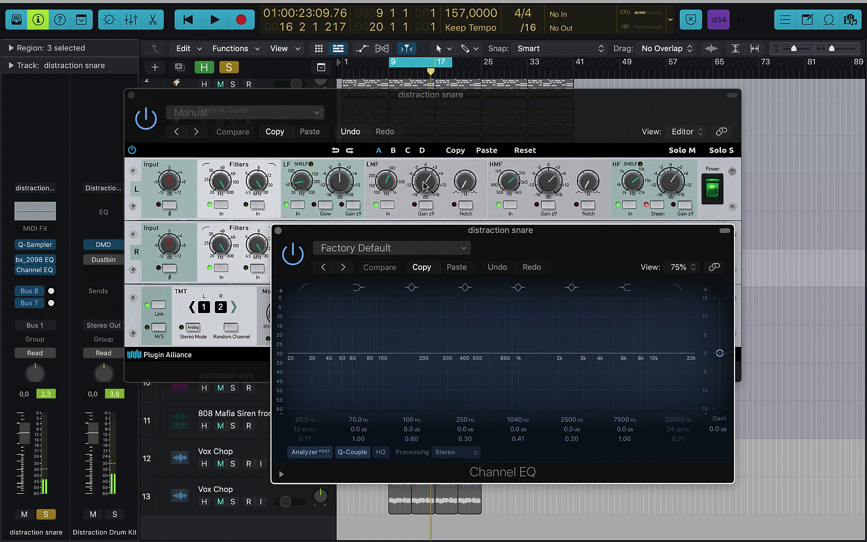
# Raise the LMF gain on the snare's bx_2098 EQ and check its effect on the Channel EQ spectrum during playback
pyautogui.moveTo(429, 186); pyautogui.dragTo(429, 176)
pyautogui.press('space')
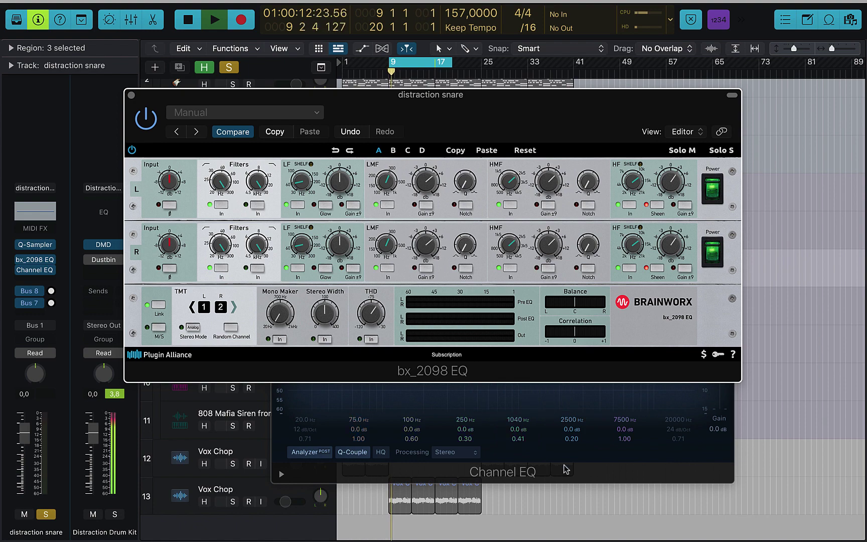
pyautogui.click(595, 461)
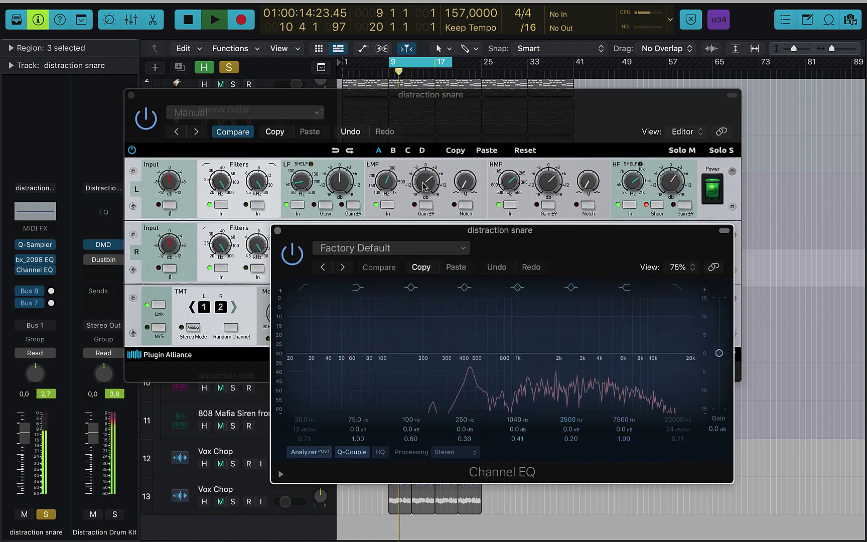
pyautogui.click(416, 215)
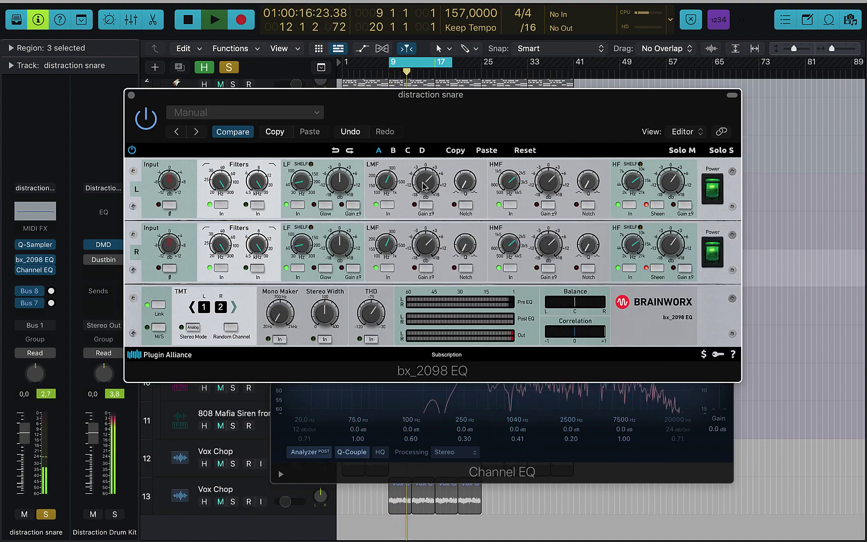
pyautogui.moveTo(527, 113); pyautogui.dragTo(531, 34)
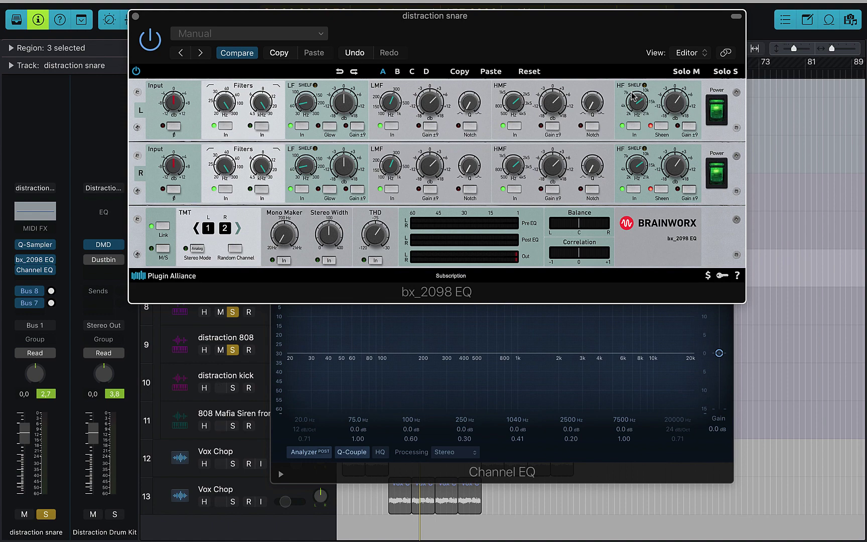
# Close both snare plugin windows and remove the Channel EQ from the snare track
pyautogui.click(134, 18)
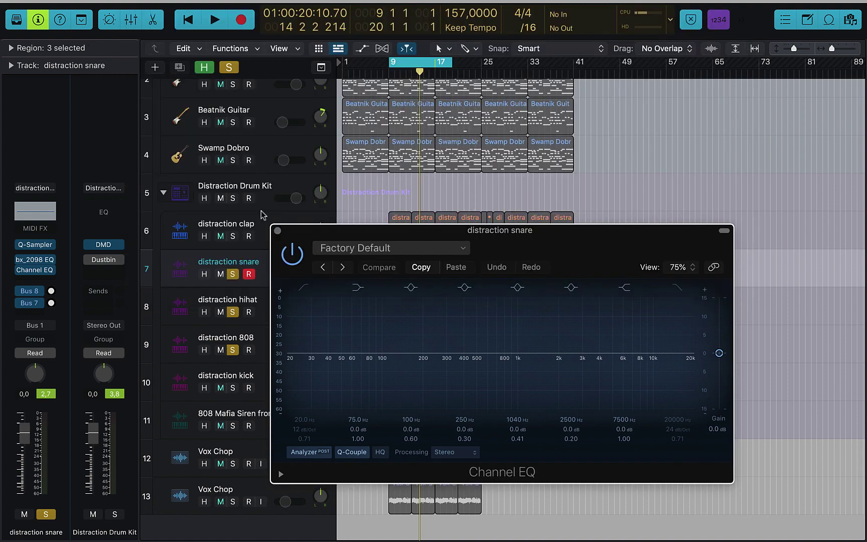
pyautogui.click(277, 231)
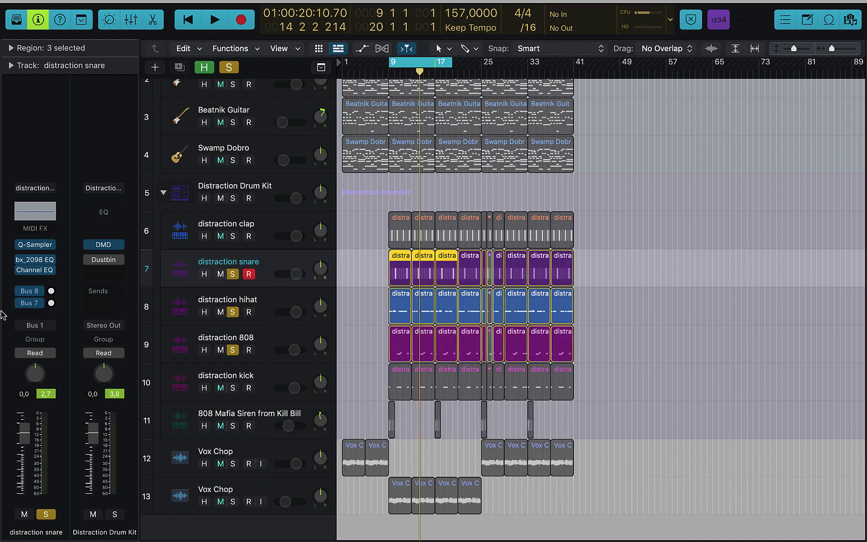
pyautogui.click(59, 275)
pyautogui.click(70, 287)
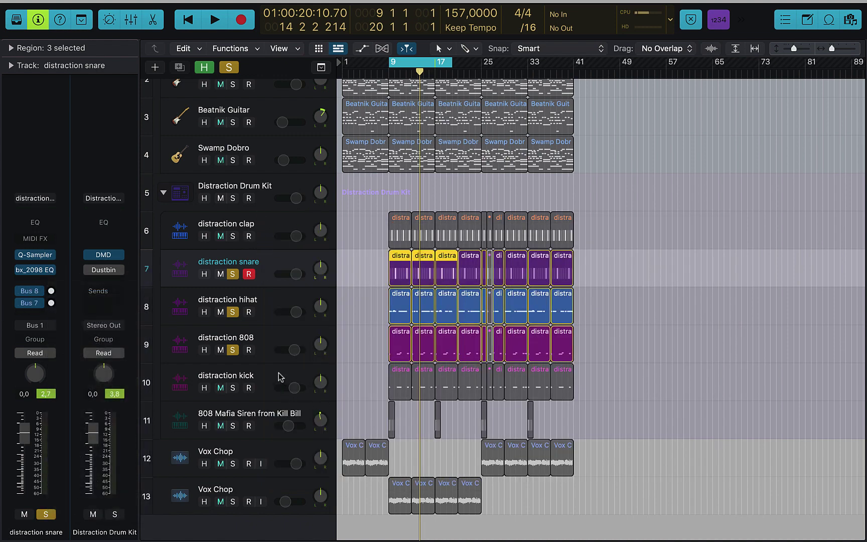
# Open the Rule Tec EQ1A on the distraction kick track and try its low frequency at 60 before returning it to 100 CPS
pyautogui.click(263, 371)
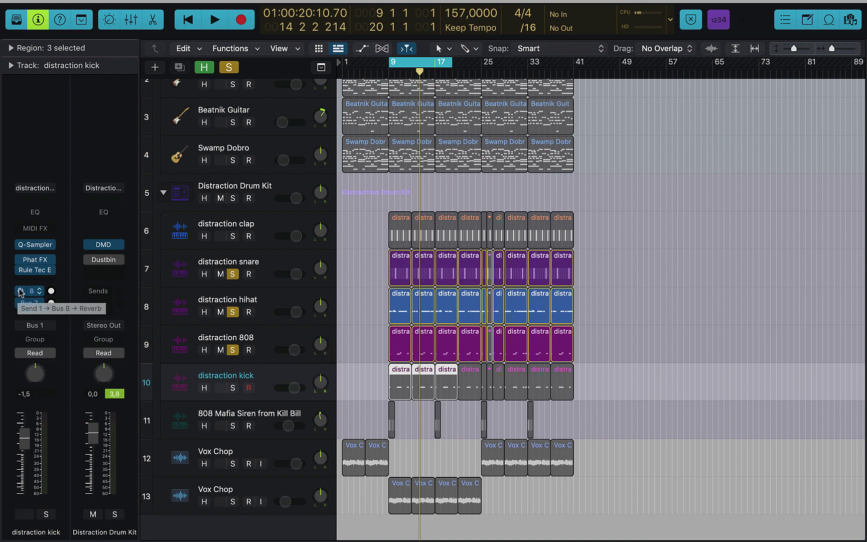
pyautogui.click(35, 270)
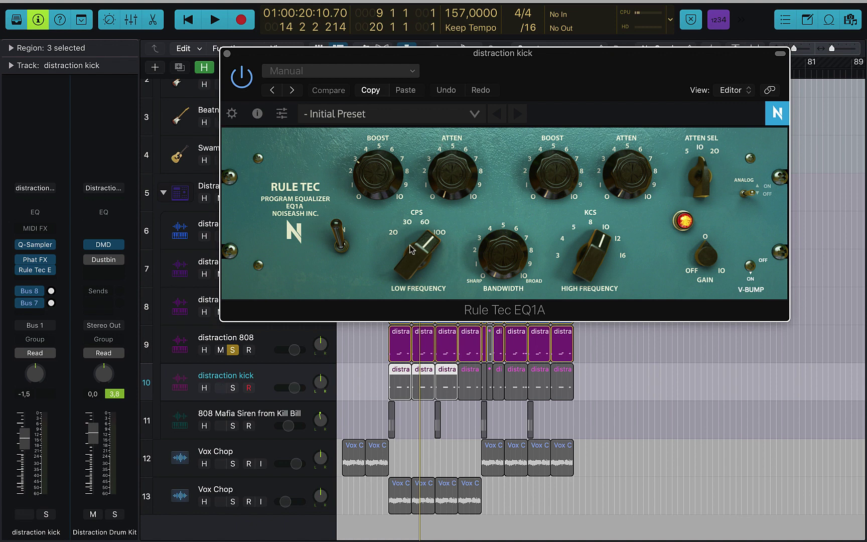
pyautogui.moveTo(409, 279); pyautogui.dragTo(409, 302)
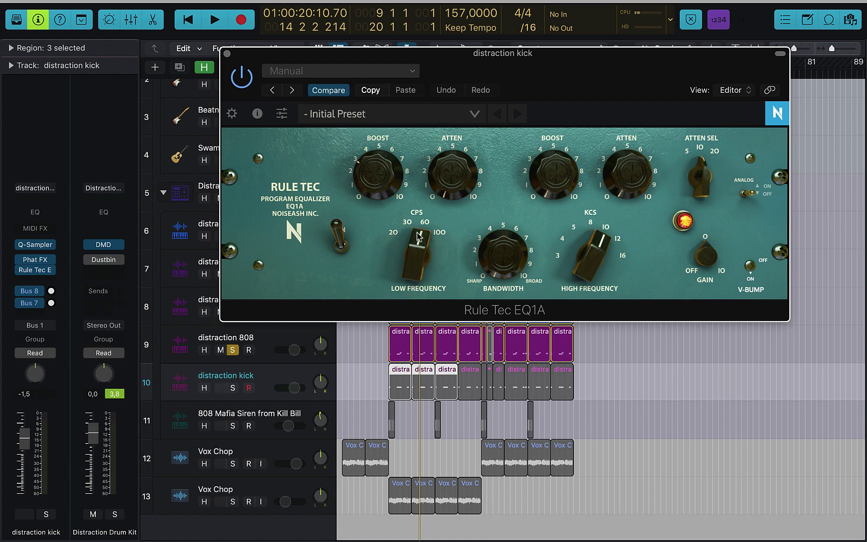
pyautogui.moveTo(419, 236); pyautogui.dragTo(445, 182)
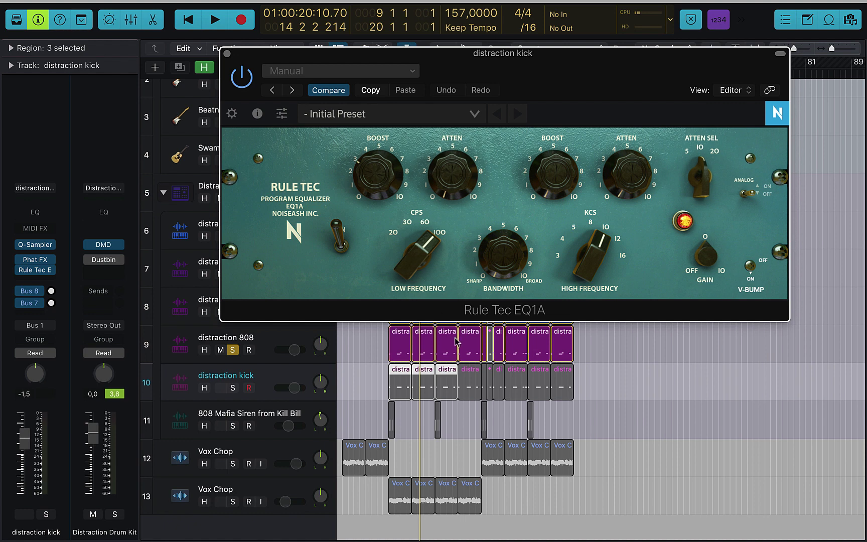
# Solo the distraction kick, remove the 808 from the solo during playback and compare the kick's Rule Tec EQ1A bypassed and enabled
pyautogui.click(234, 389)
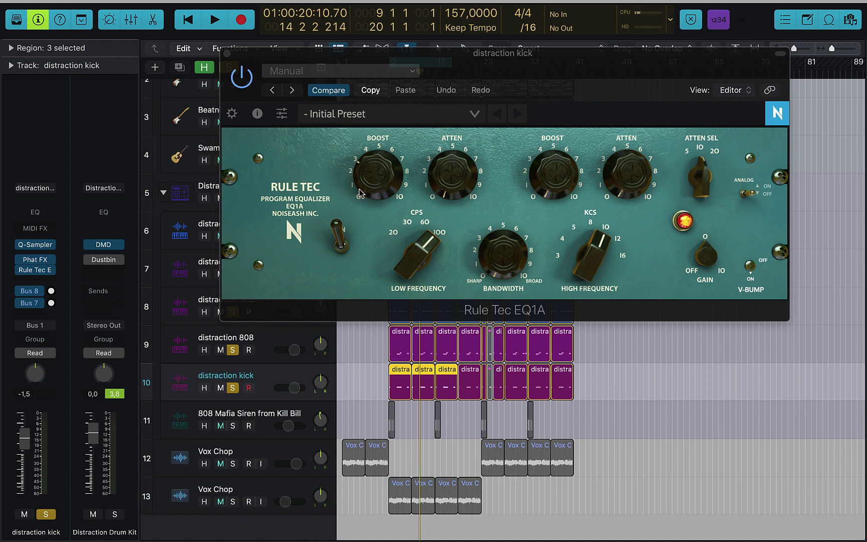
pyautogui.press('space')
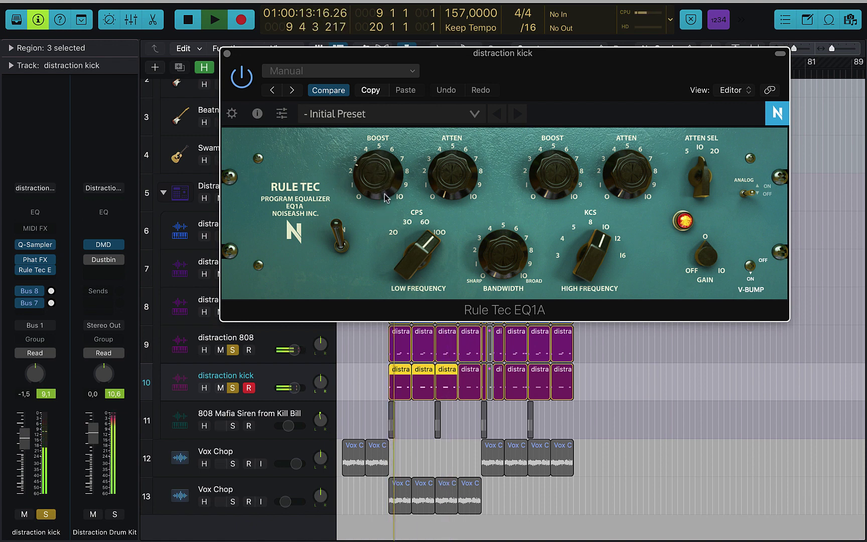
pyautogui.click(246, 80)
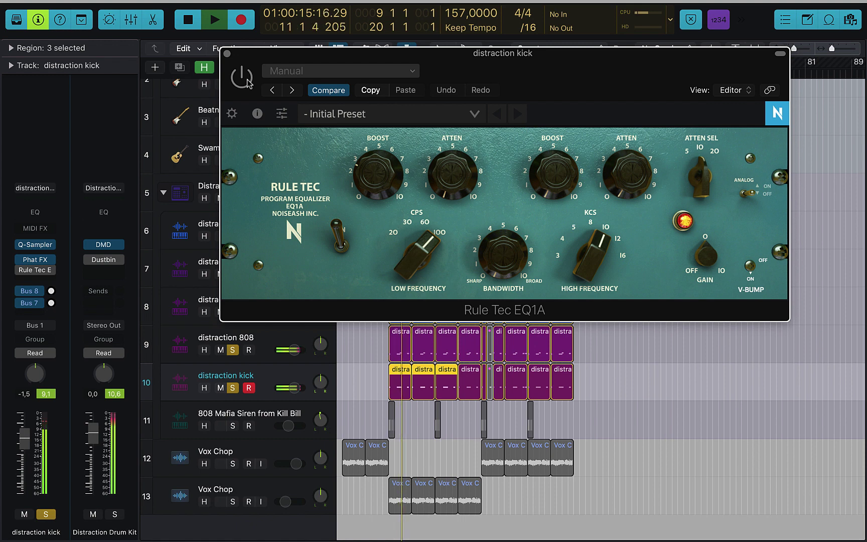
pyautogui.click(233, 350)
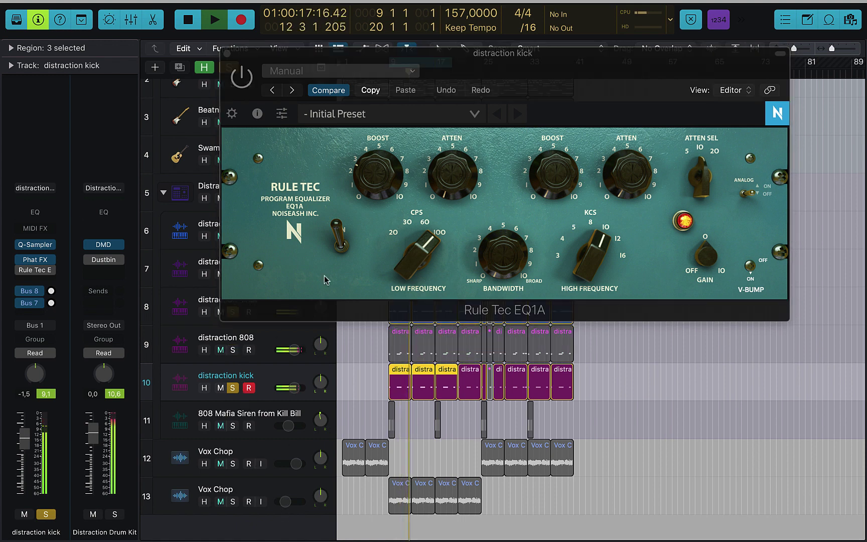
pyautogui.click(242, 76)
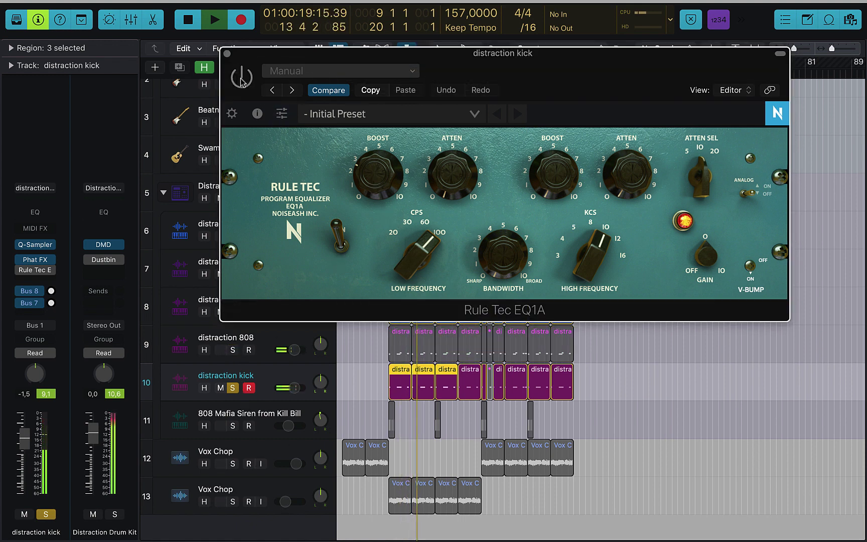
# Try the Rule Tec EQ1A's low-frequency boost up to 10 on the kick and return it to about 3
pyautogui.moveTo(378, 174); pyautogui.dragTo(366, 4)
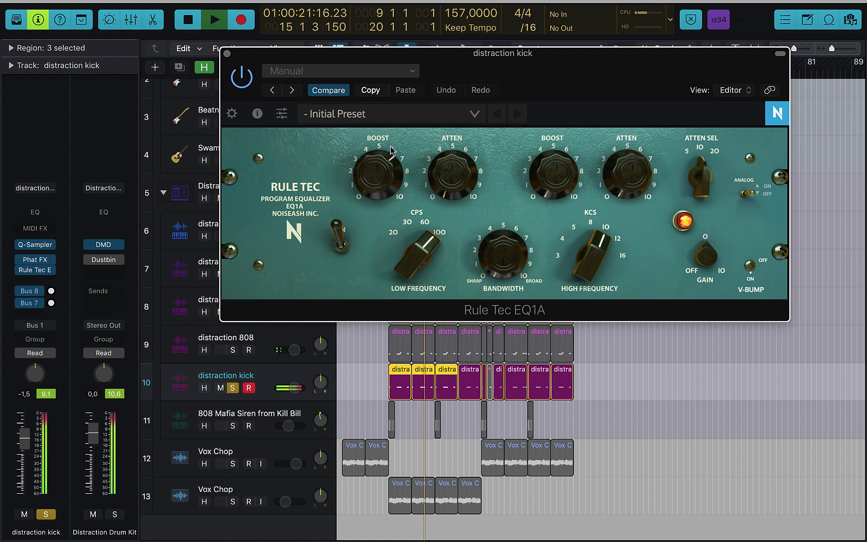
pyautogui.moveTo(369, 188); pyautogui.dragTo(390, 121)
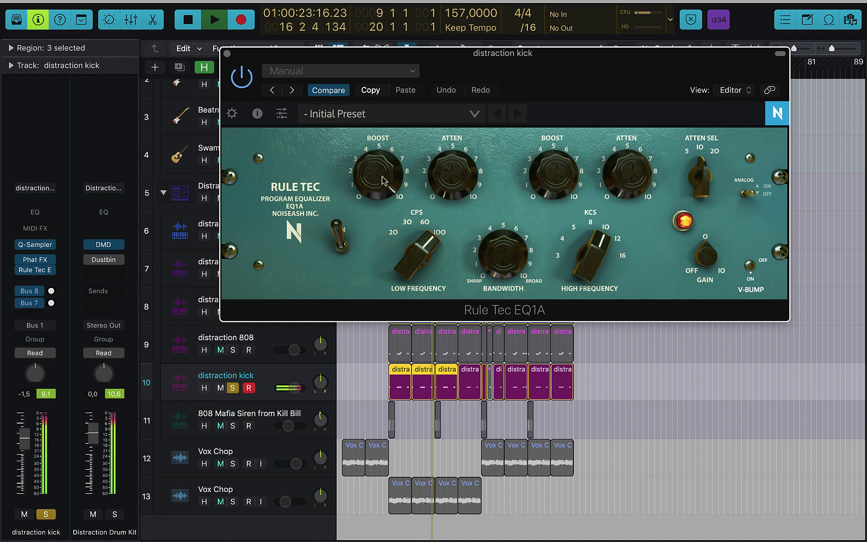
pyautogui.moveTo(384, 181); pyautogui.dragTo(376, 227)
# Compare the soloed kick with the Rule Tec EQ1A bypassed and enabled, and stop playback
pyautogui.click(249, 85)
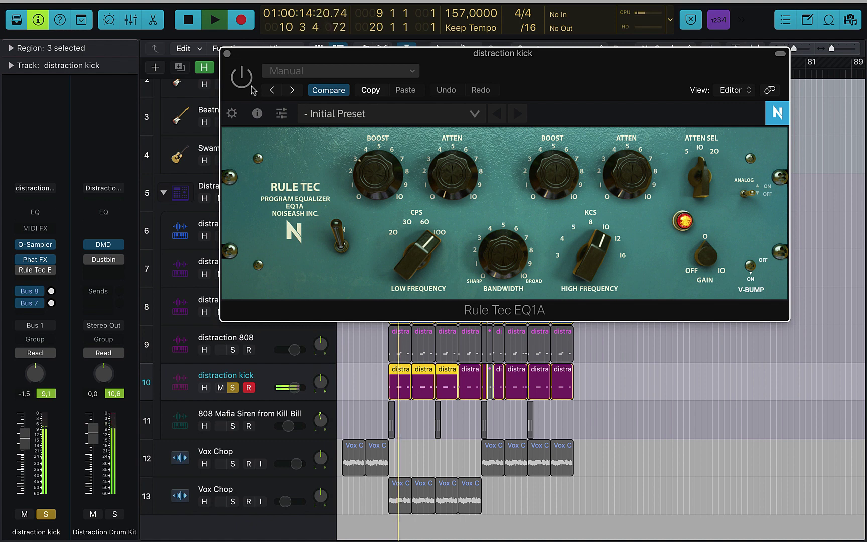
pyautogui.click(242, 78)
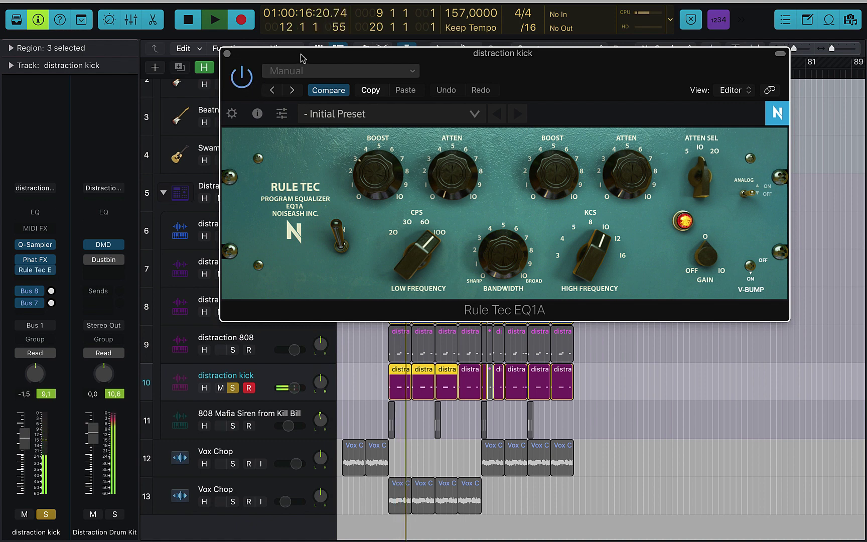
pyautogui.press('space')
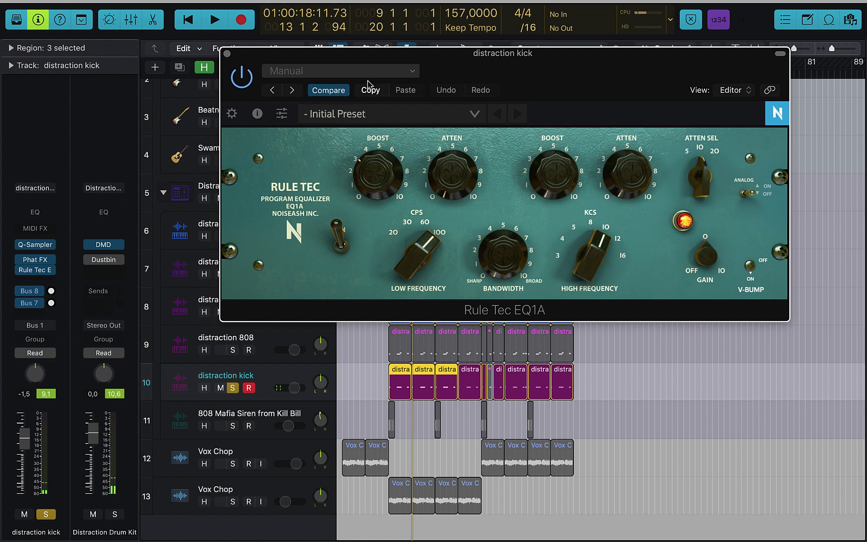
# Solo the distraction 808 again and play it briefly together with the kick
pyautogui.moveTo(407, 68); pyautogui.dragTo(415, 48)
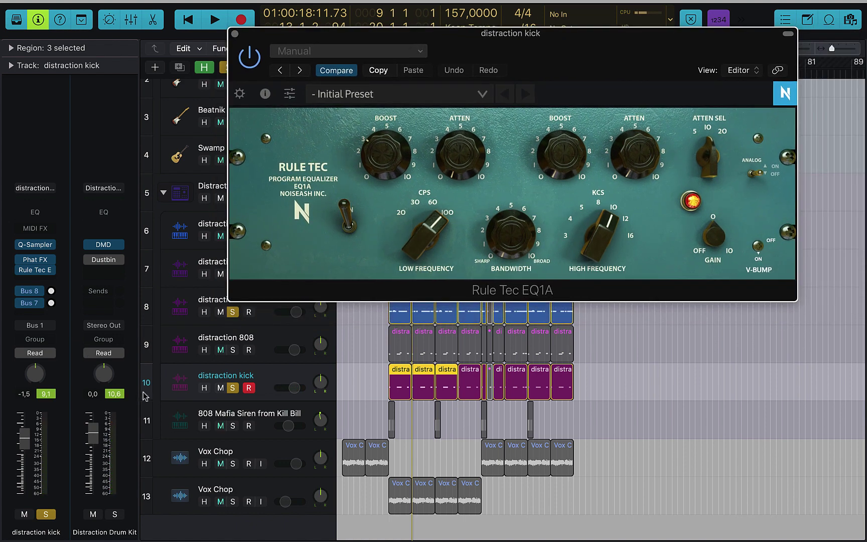
pyautogui.click(233, 350)
pyautogui.press('space')
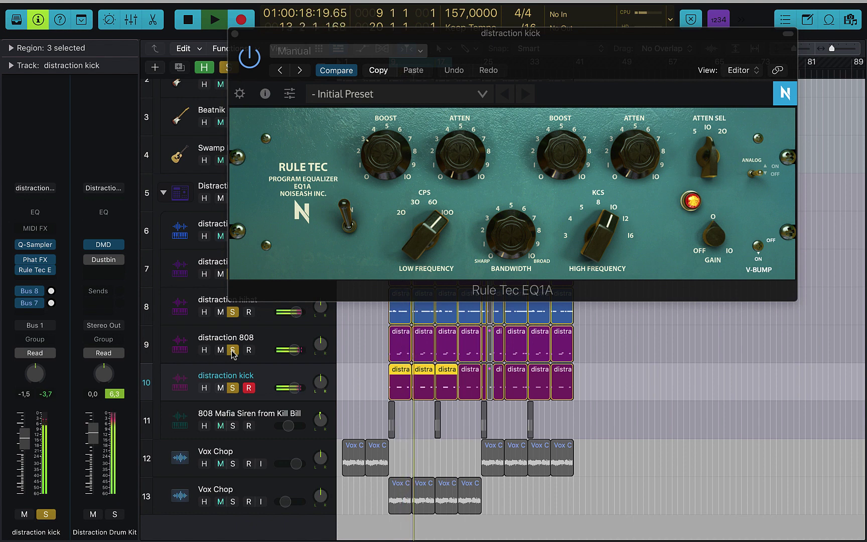
pyautogui.press('space')
# Compare the drums with the 808's Decapitator and Channel EQ bypassed and re-enabled, playing the loop in each state
pyautogui.click(240, 343)
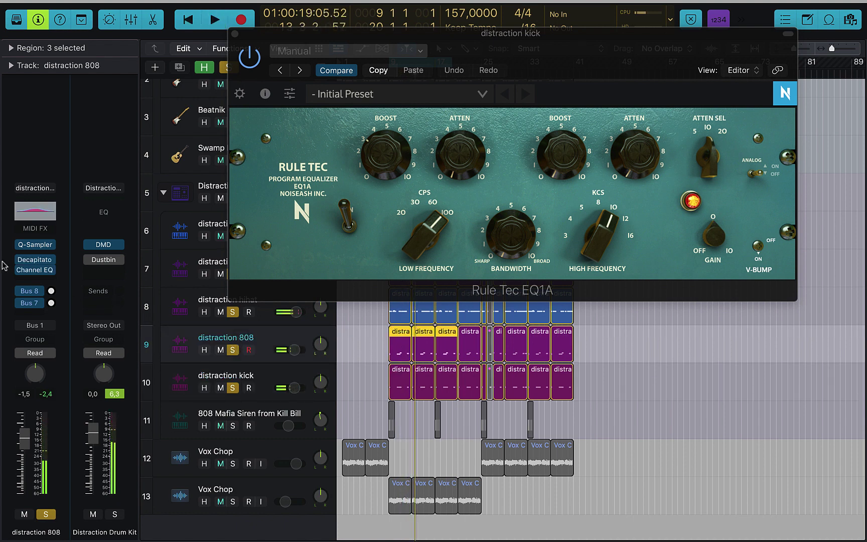
pyautogui.moveTo(20, 270)
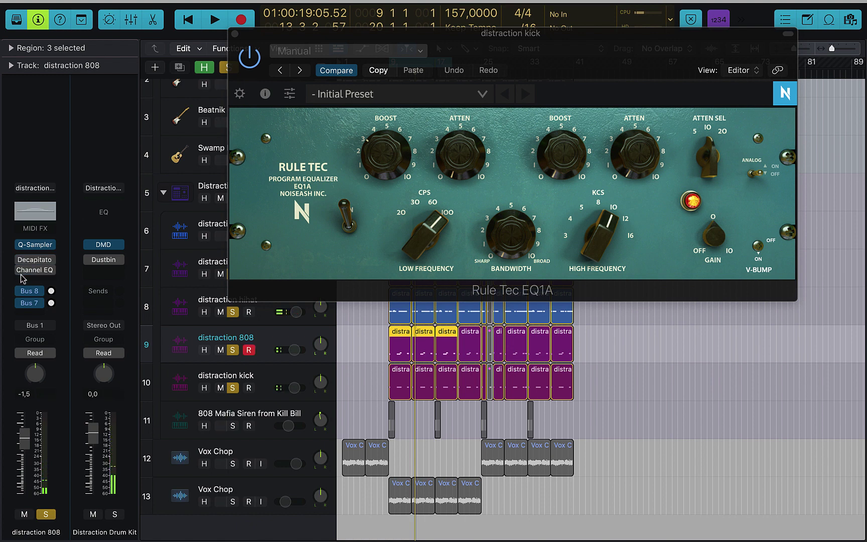
pyautogui.press('space')
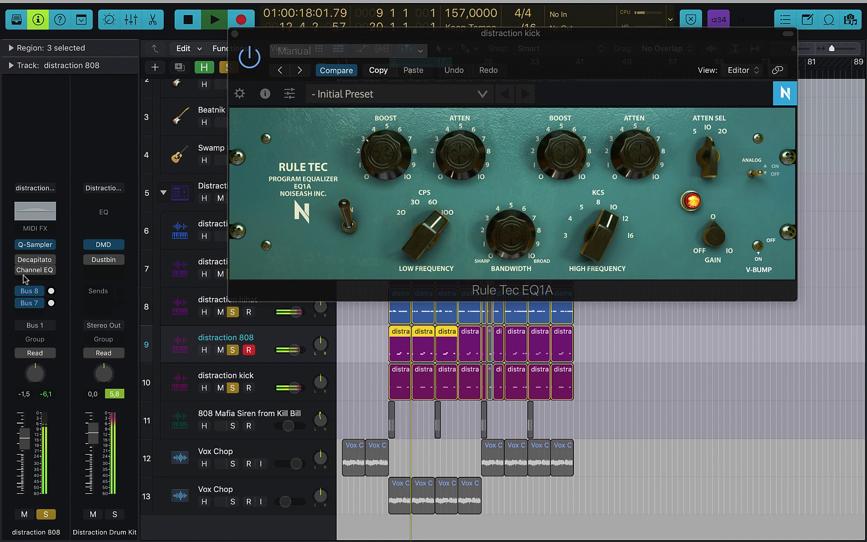
pyautogui.press('space')
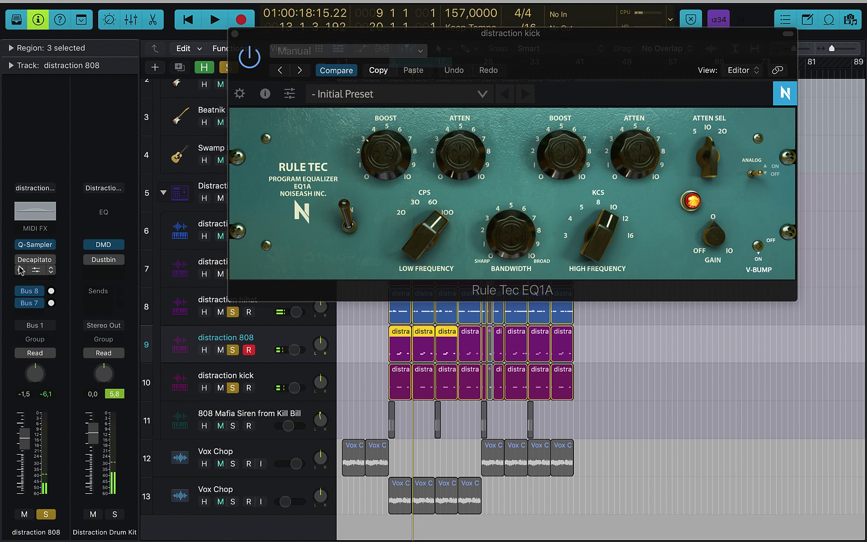
pyautogui.click(21, 270)
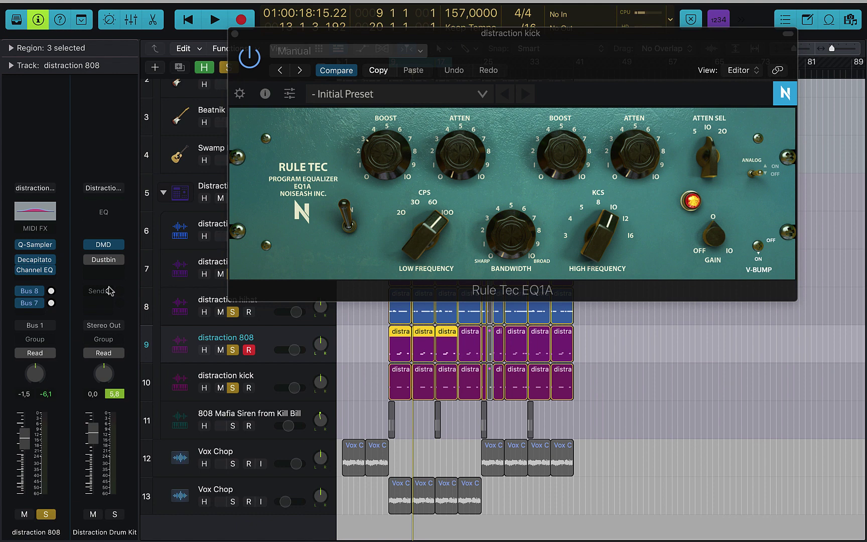
pyautogui.press('space')
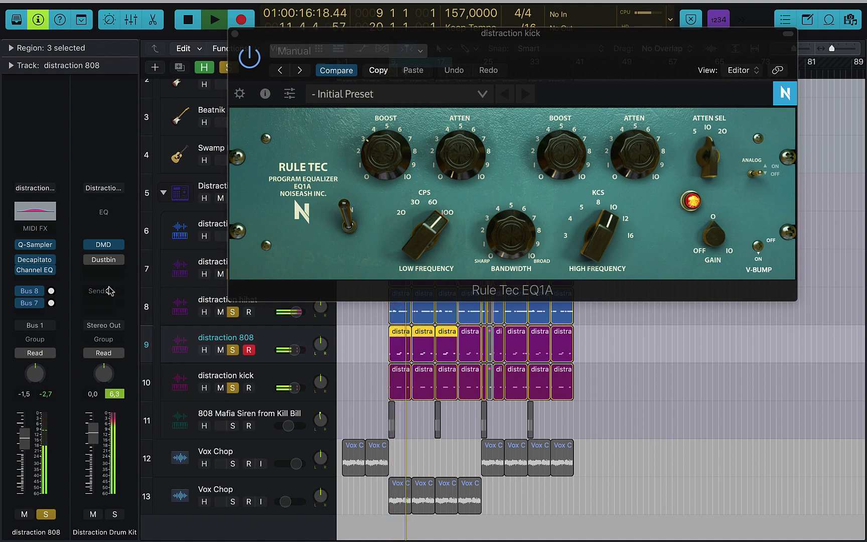
pyautogui.press('space')
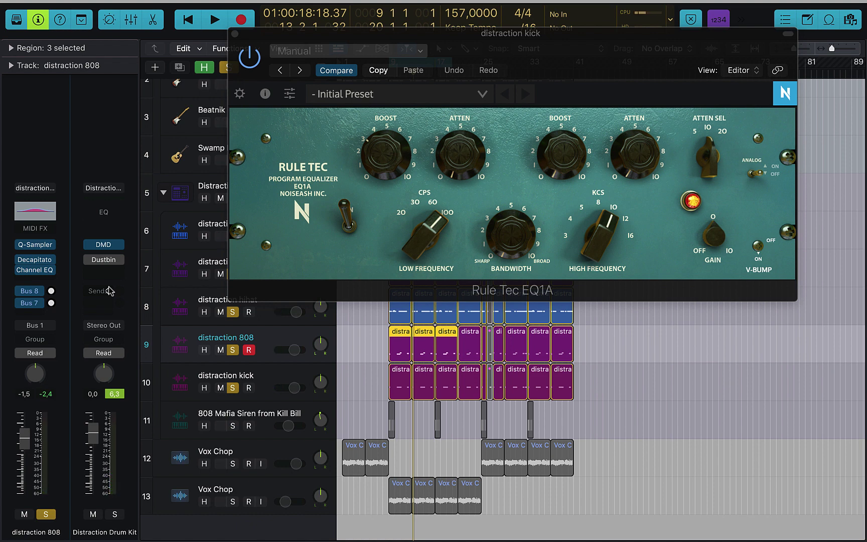
# Close the kick's Rule Tec EQ1A and open the Dustbin plugin on the Distraction Drum Kit track, placing its window fully in view
pyautogui.click(235, 34)
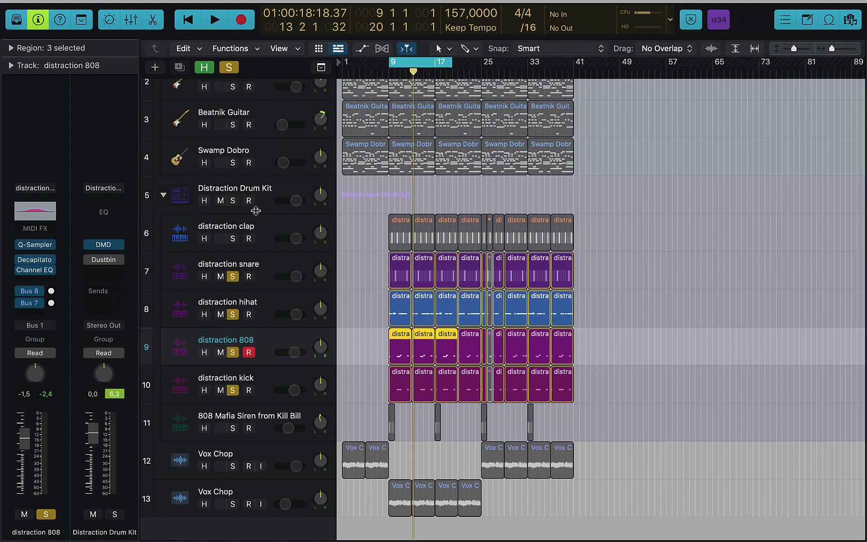
pyautogui.click(382, 201)
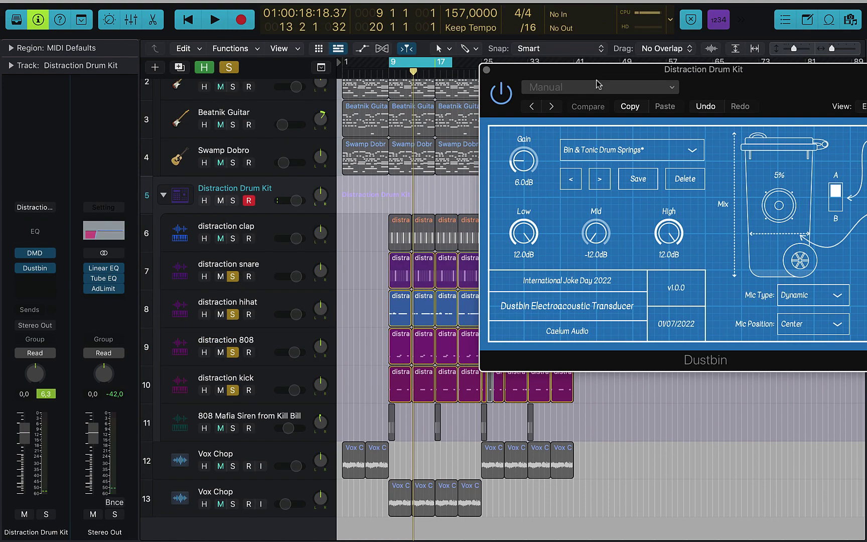
pyautogui.moveTo(601, 74); pyautogui.dragTo(463, 108)
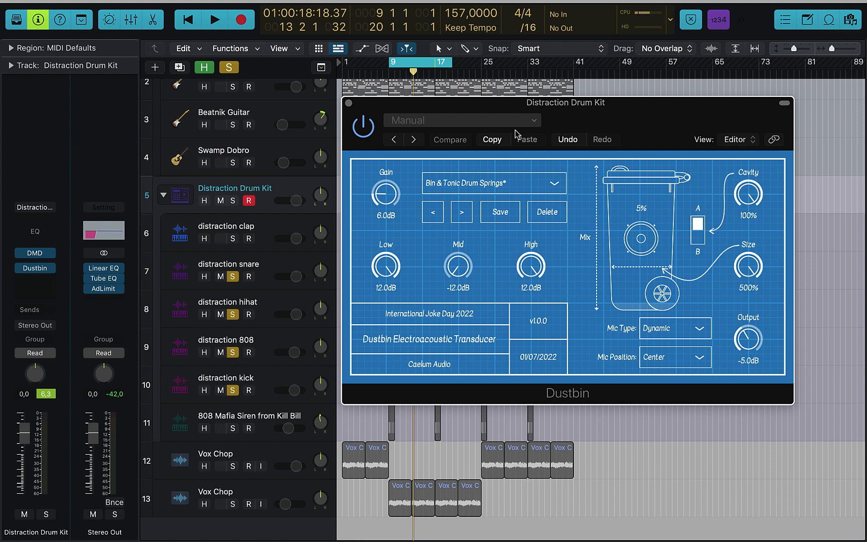
pyautogui.moveTo(591, 125); pyautogui.dragTo(561, 140)
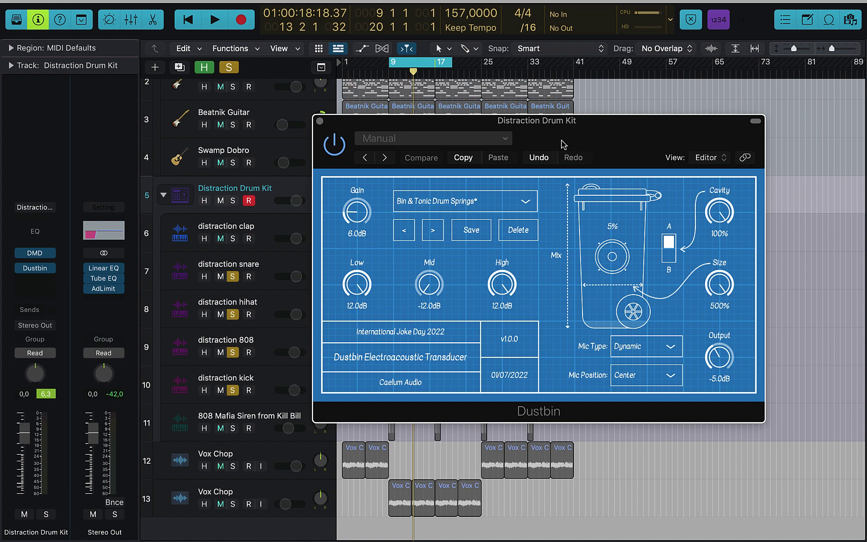
# Set Dustbin's mix to 3%, cavity to 56% and high gain to 2.5 dB while the drums play
pyautogui.press('space')
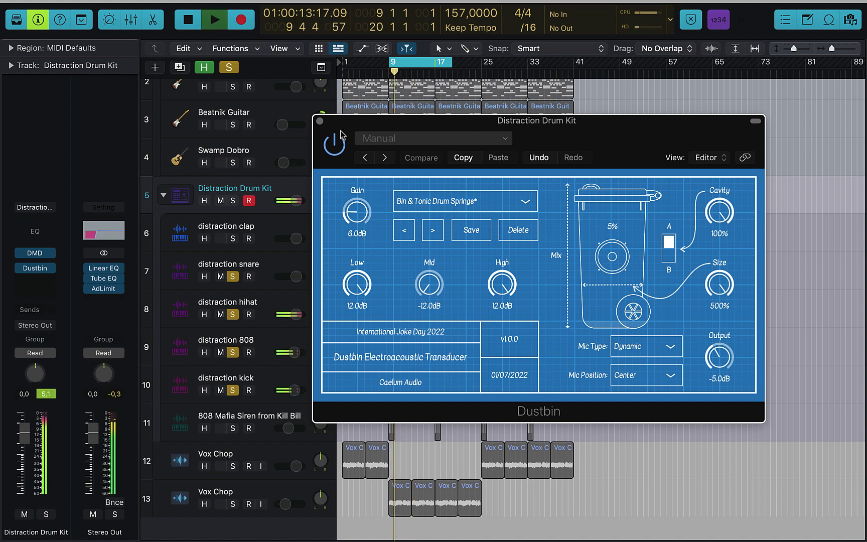
pyautogui.moveTo(611, 327); pyautogui.dragTo(607, 323)
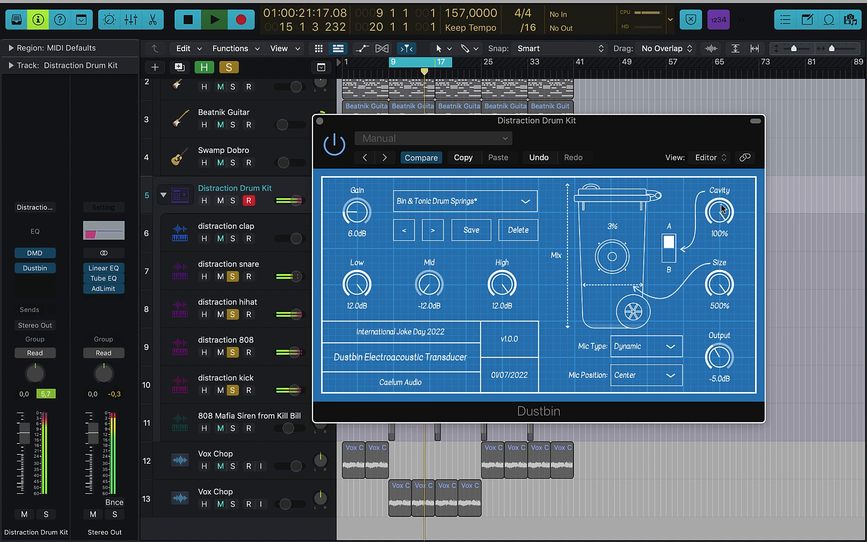
pyautogui.moveTo(722, 209); pyautogui.dragTo(706, 259)
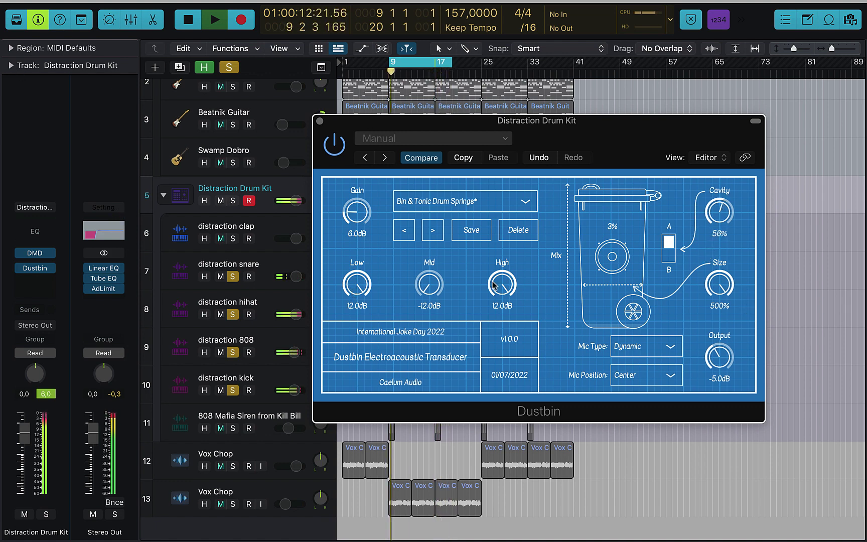
pyautogui.moveTo(494, 285); pyautogui.dragTo(486, 337)
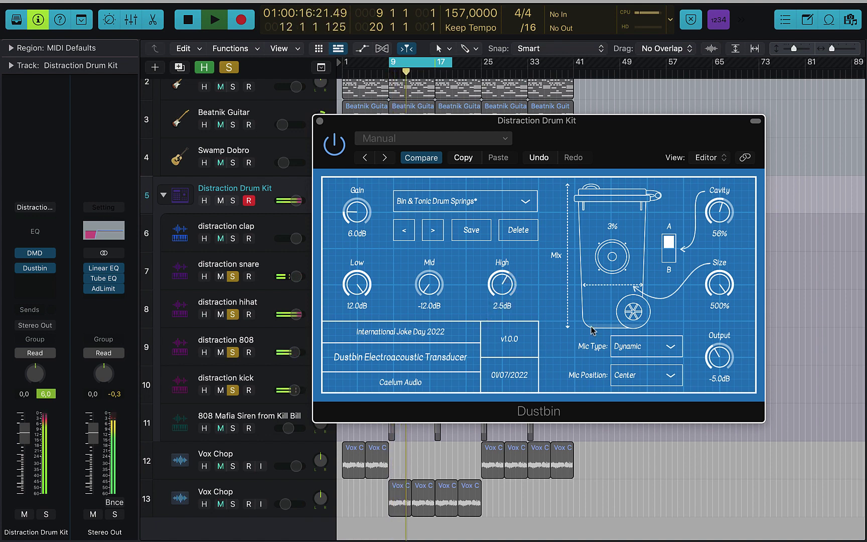
# Try Dustbin's mix at 8%, set it to 5% and compare the drums with the plugin bypassed and enabled
pyautogui.click(619, 322)
pyautogui.moveTo(619, 323); pyautogui.dragTo(593, 317)
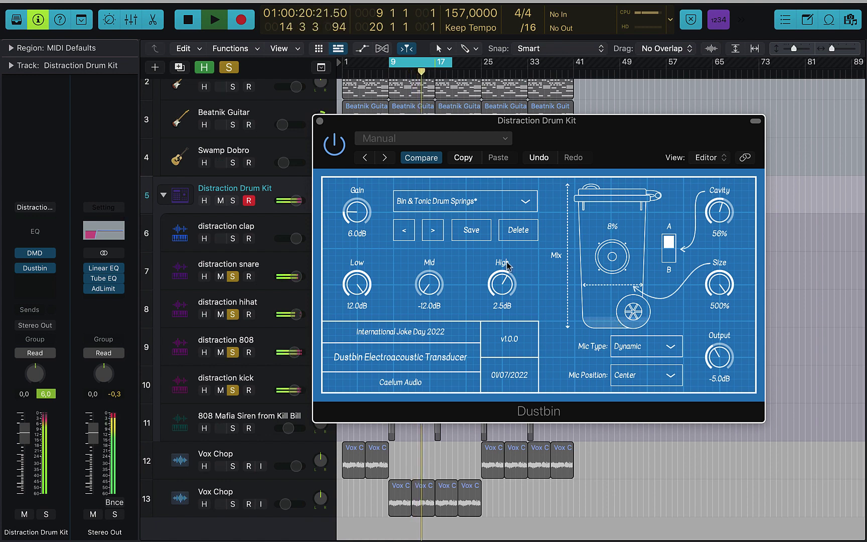
pyautogui.click(622, 325)
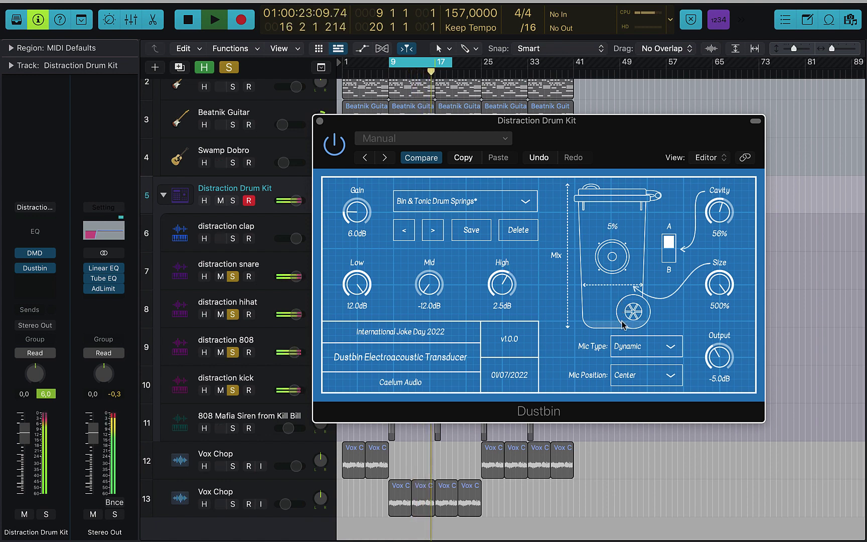
pyautogui.click(332, 148)
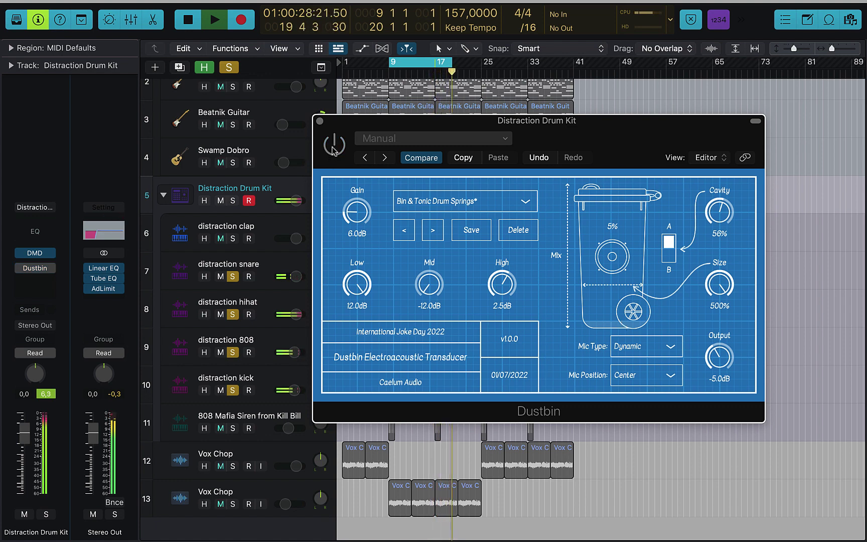
pyautogui.click(332, 149)
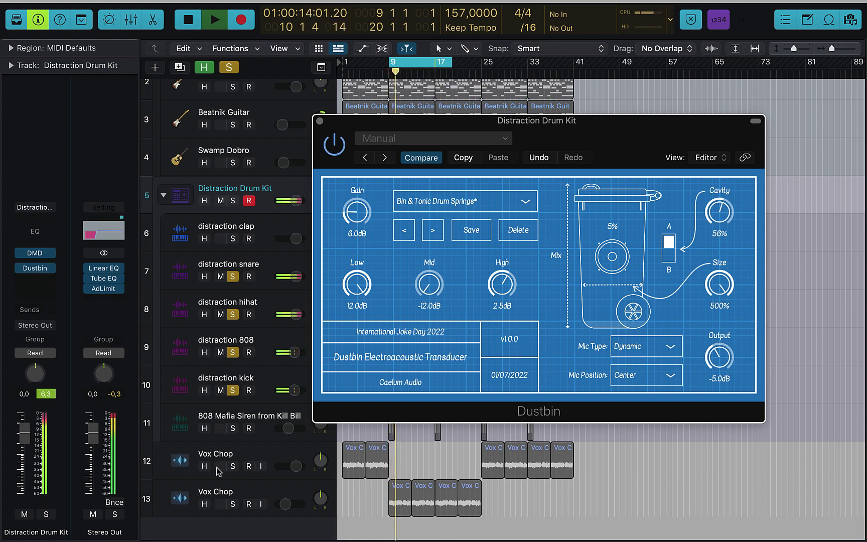
# Solo both Vox Chop tracks briefly and clear every track's solo to play the full beat
pyautogui.click(233, 466)
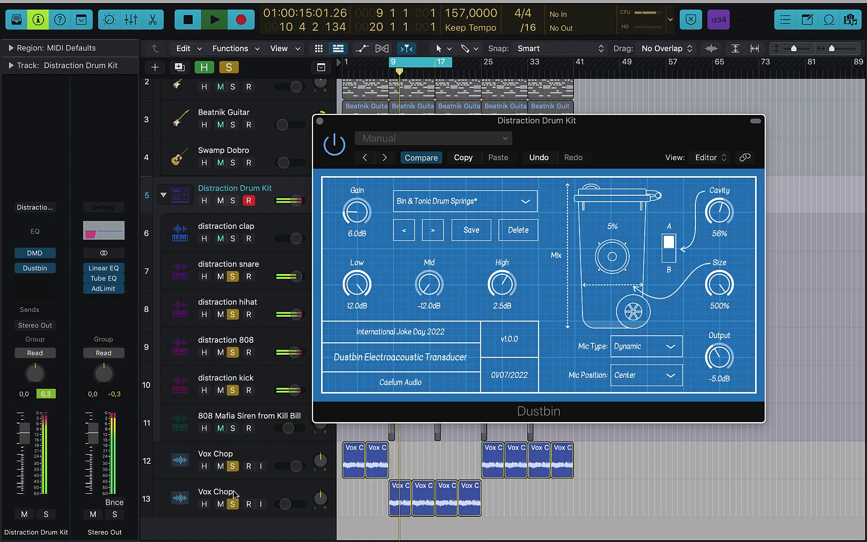
pyautogui.click(229, 67)
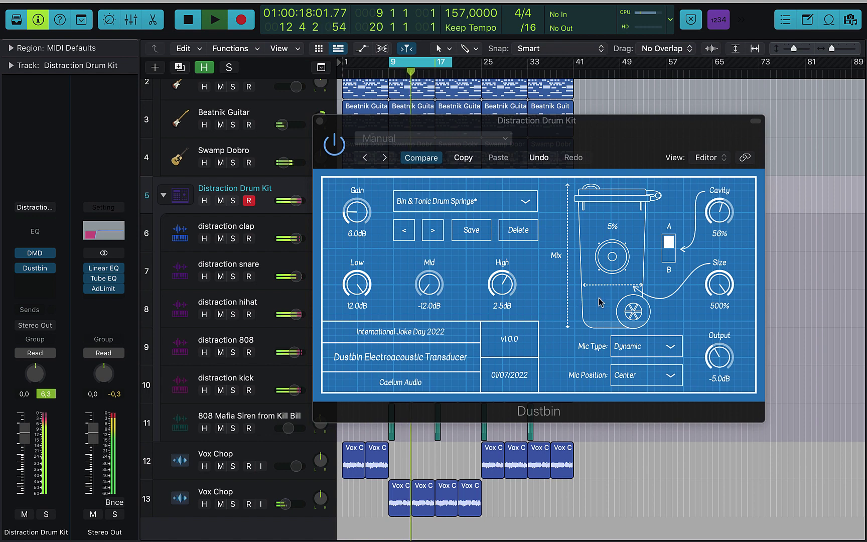
# Raise Dustbin's mix to 8% and extend the cycle range to end at bar 25
pyautogui.click(616, 319)
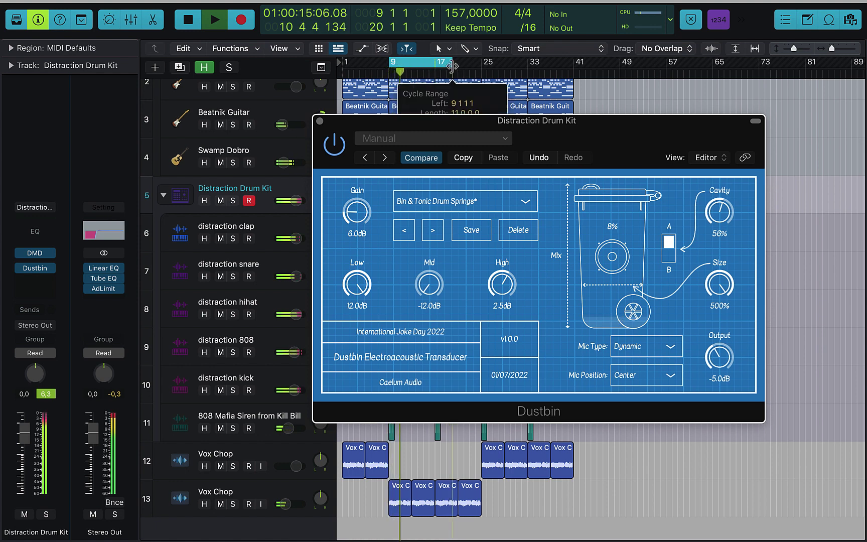
pyautogui.moveTo(451, 66); pyautogui.dragTo(481, 63)
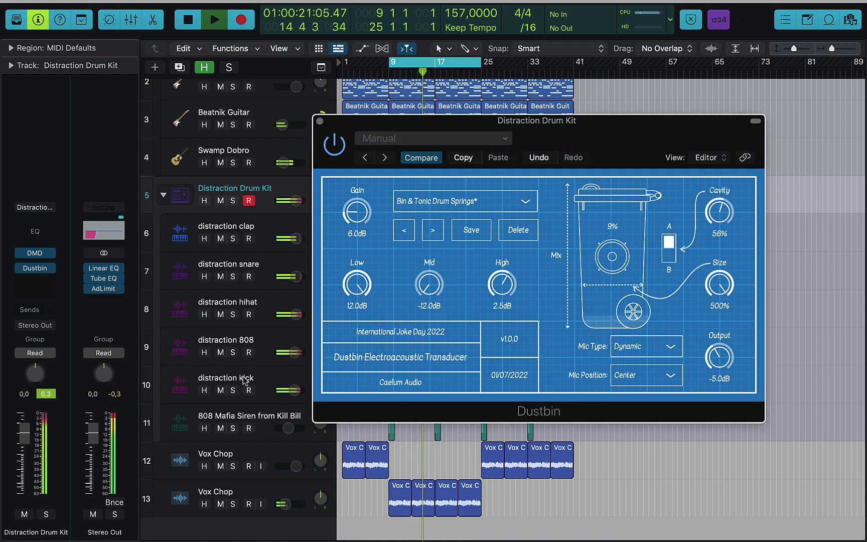
# Reduce the 635 Hz boost in the distraction 808 track's Channel EQ to +1.8 dB and check it in the playing beat
pyautogui.click(210, 346)
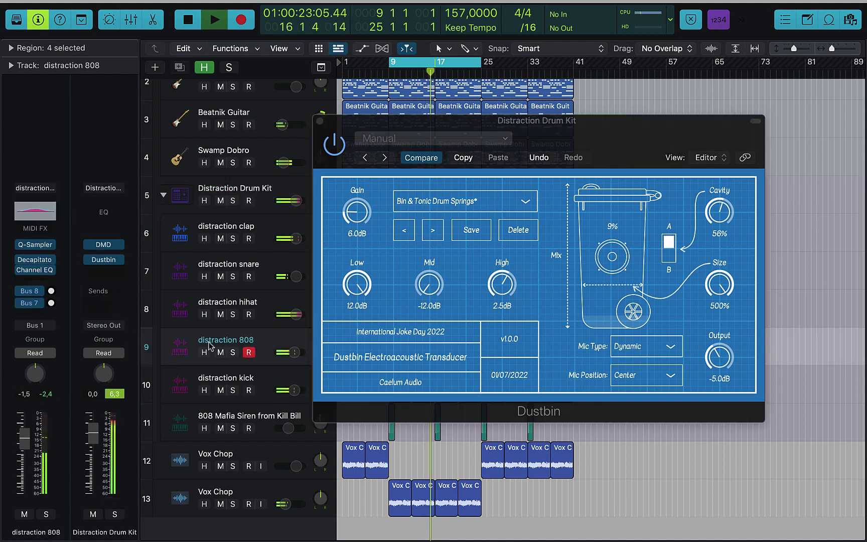
pyautogui.press('space')
pyautogui.click(35, 271)
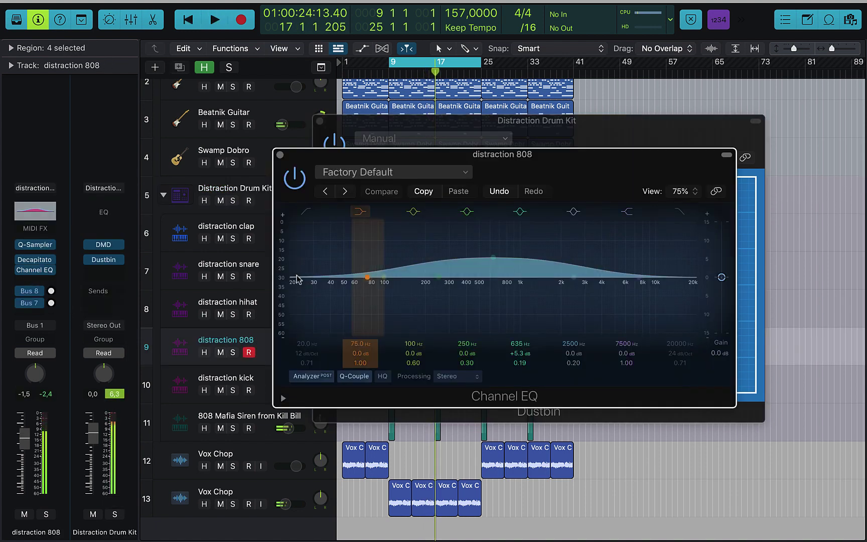
pyautogui.moveTo(497, 262); pyautogui.dragTo(495, 274)
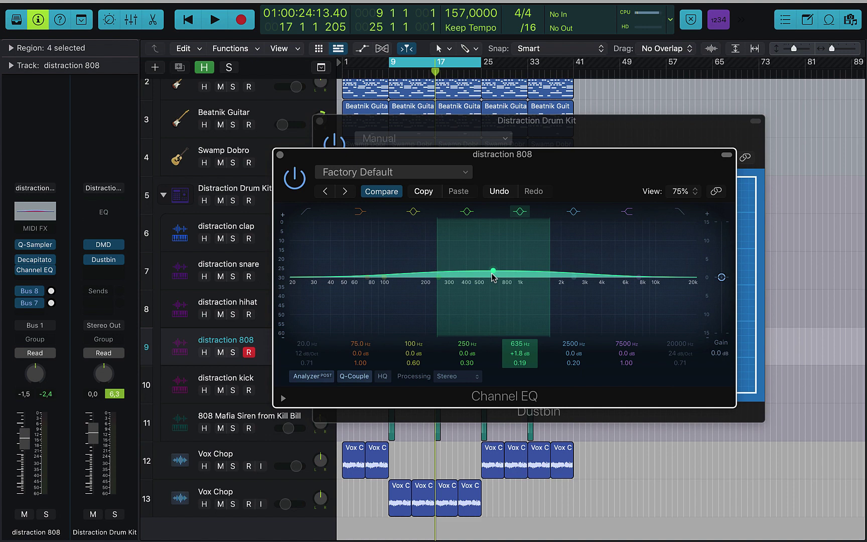
pyautogui.press('space')
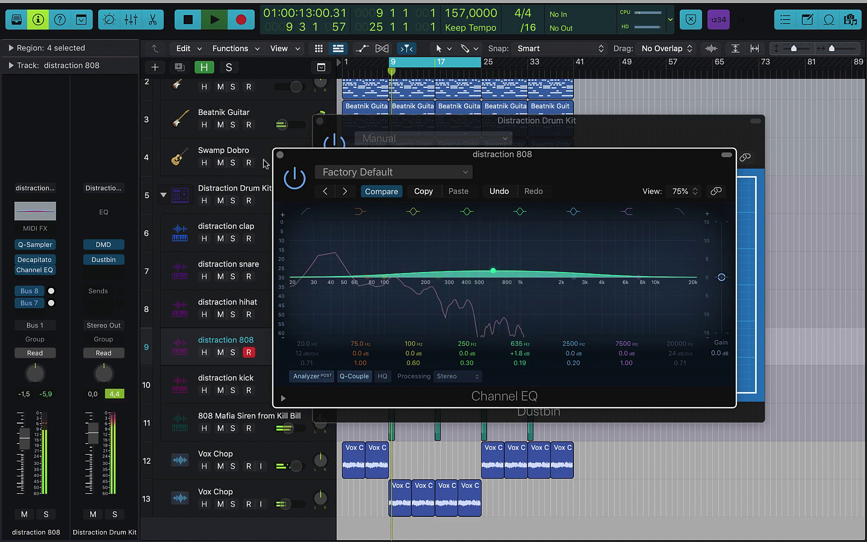
pyautogui.press('super+w')
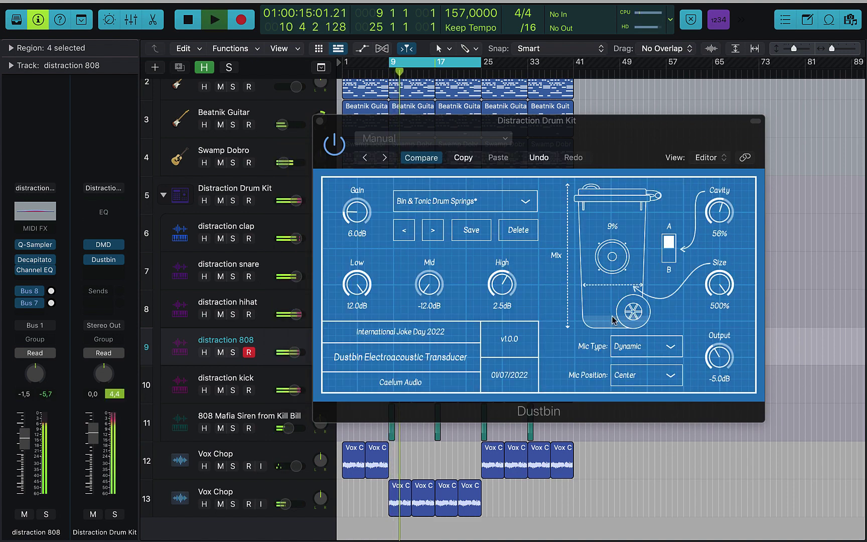
# Set Dustbin's mix to 10% and lower the 808's 635 Hz Channel EQ boost to +1.2 dB
pyautogui.click(614, 321)
pyautogui.moveTo(613, 321); pyautogui.dragTo(616, 318)
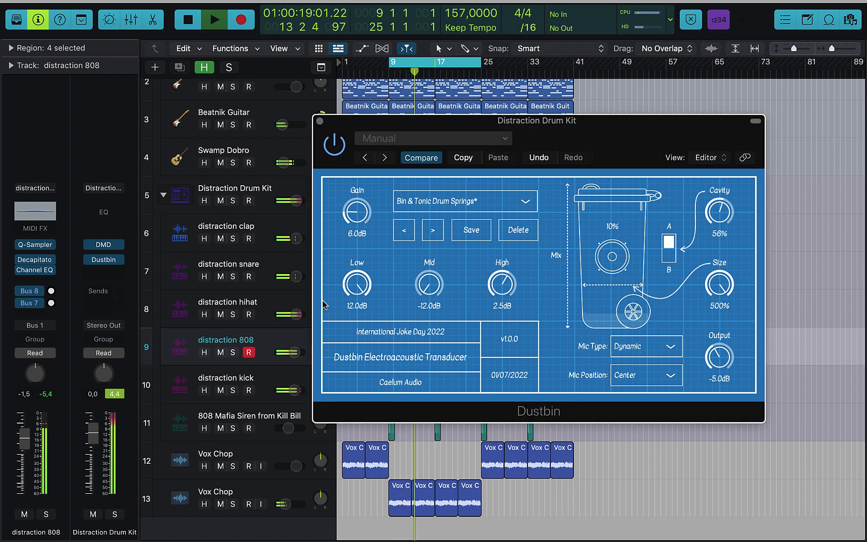
pyautogui.click(38, 271)
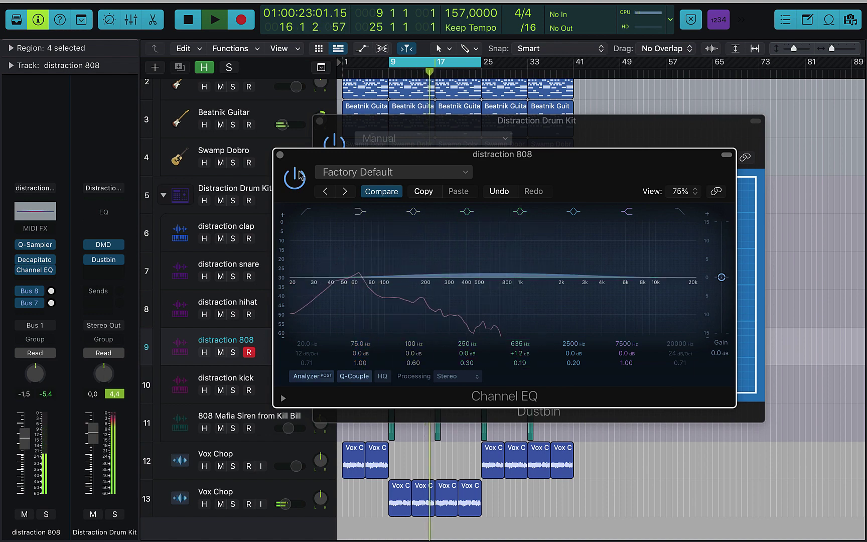
pyautogui.click(280, 154)
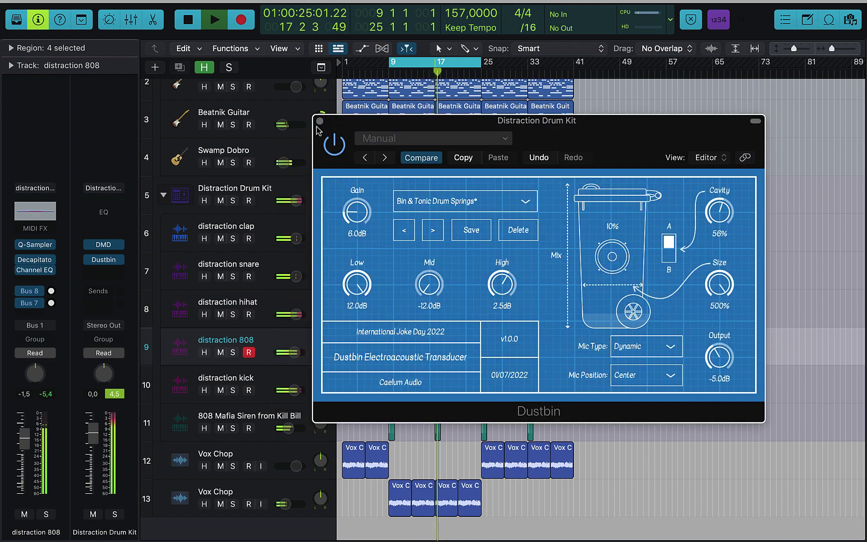
# Compare the full beat with Dustbin bypassed and enabled, raise its mix to 14% and stop playback
pyautogui.click(335, 148)
pyautogui.moveTo(621, 326); pyautogui.dragTo(621, 321)
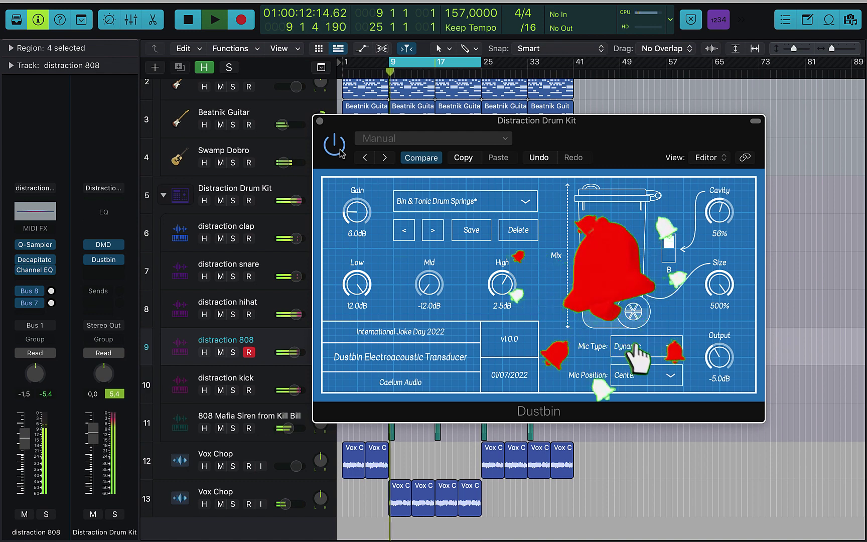
pyautogui.press('space')
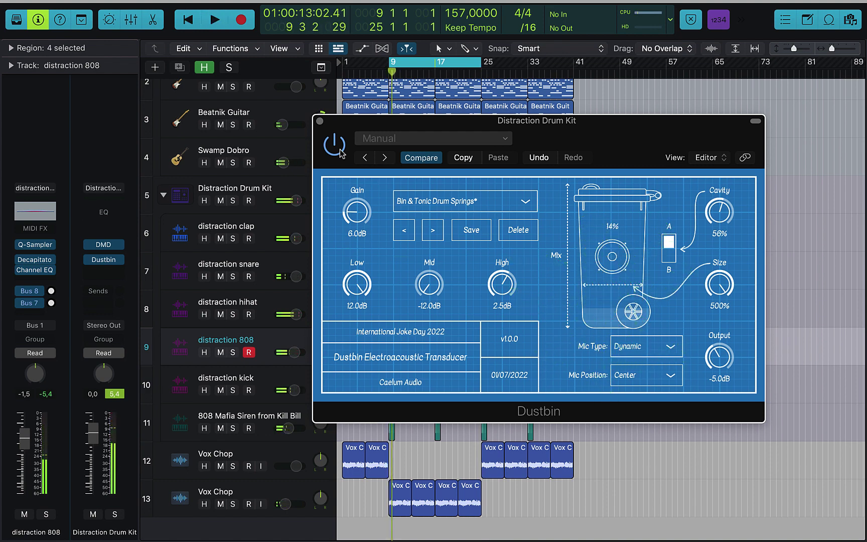